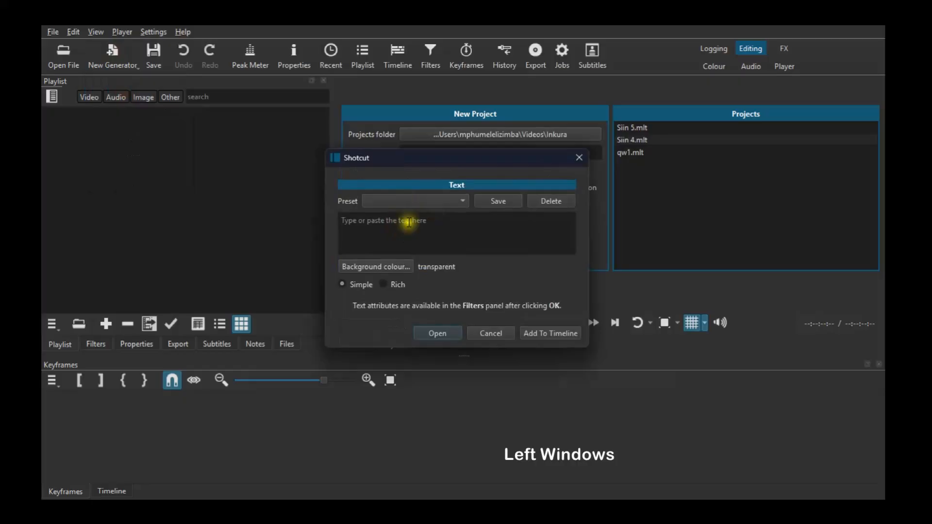
# Step: Enter a red downward-pointing triangle emoji as the text and add the text clip to the timeline
pyautogui.press('super+period')
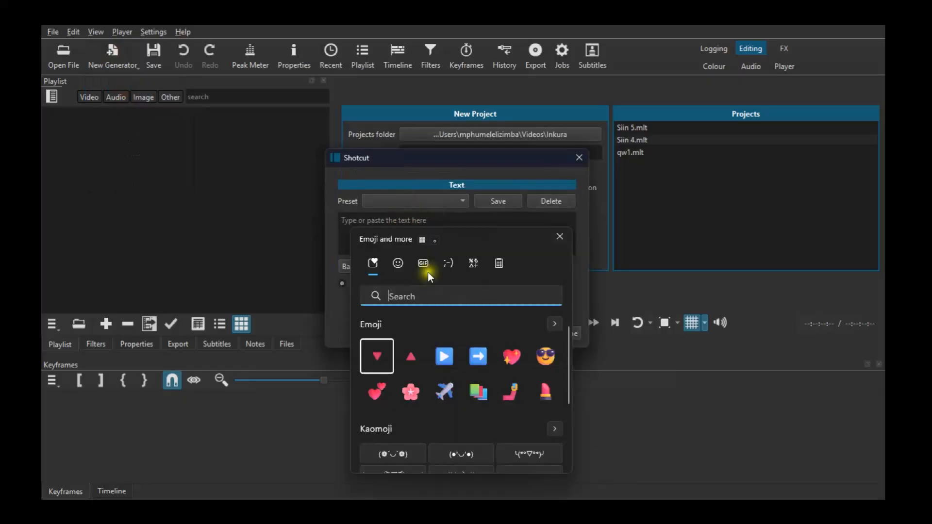
pyautogui.click(376, 355)
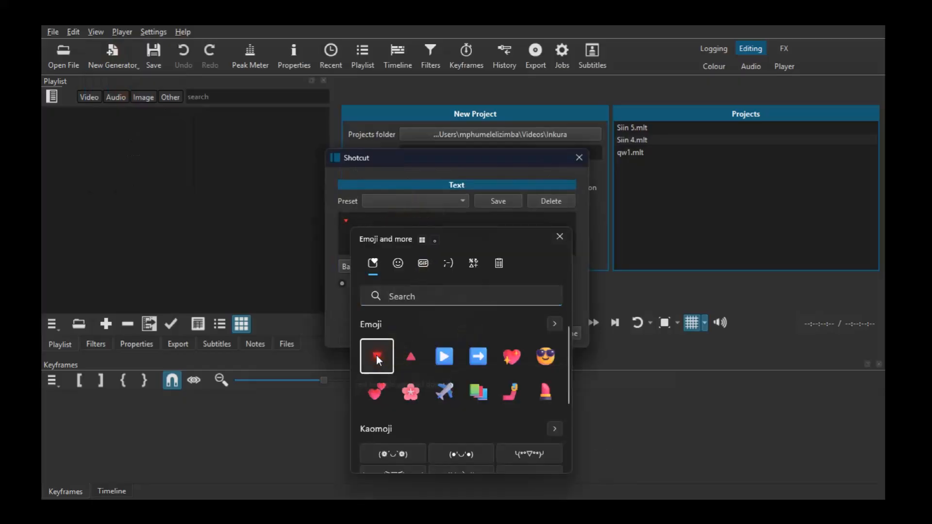
pyautogui.click(561, 240)
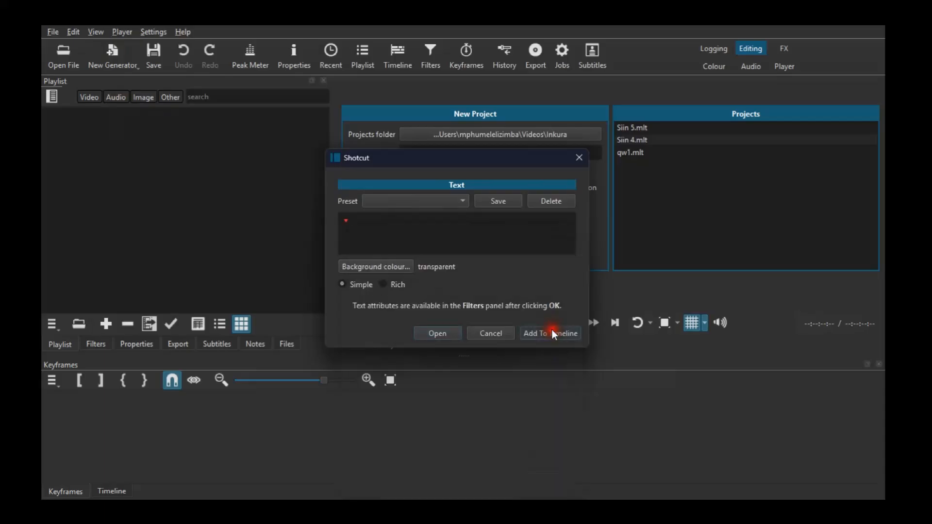
pyautogui.click(551, 328)
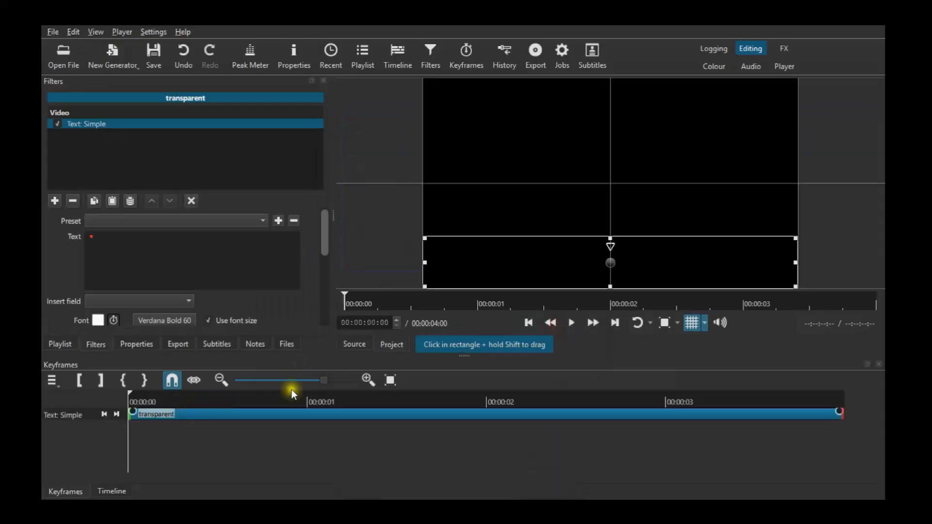
# Step: Stretch the text rectangle up to fill the whole frame and set the outline thickness to 0
pyautogui.moveTo(612, 238); pyautogui.dragTo(613, 79)
pyautogui.moveTo(326, 224); pyautogui.dragTo(334, 247)
pyautogui.click(213, 289)
pyautogui.click(214, 289)
pyautogui.click(214, 289)
# Step: Set the text font to Verdana Bold at size 160
pyautogui.click(170, 267)
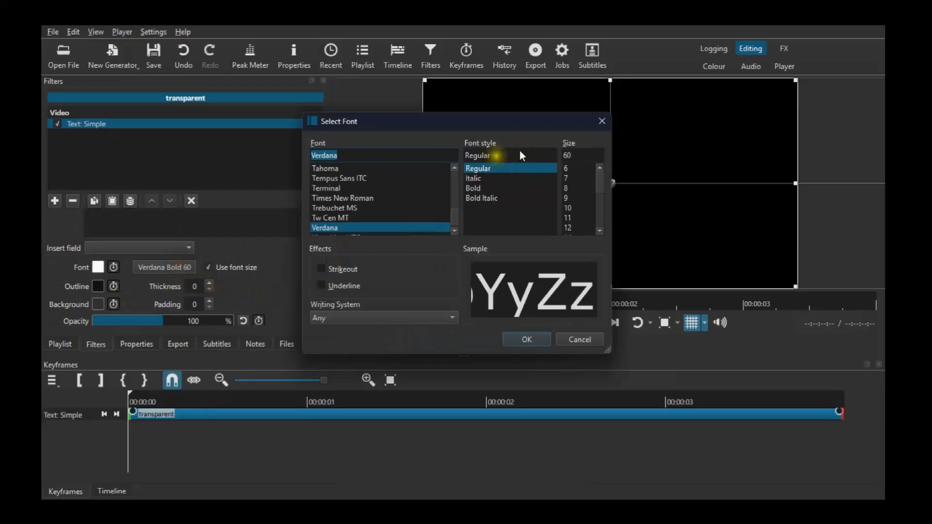
pyautogui.click(565, 155)
pyautogui.write('1')
pyautogui.click(484, 187)
pyautogui.click(528, 340)
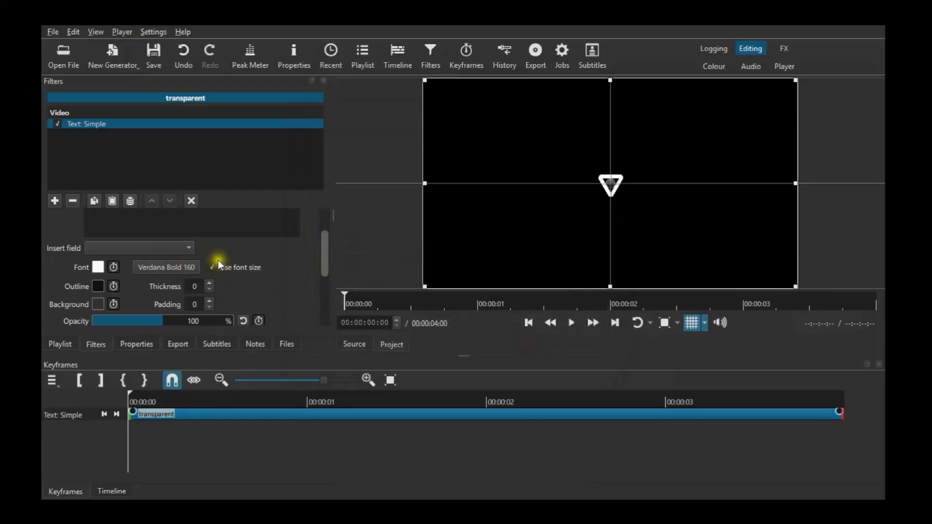
# Step: Add a Size, Position & Rotate filter to the text clip and rotate the triangle to point right
pyautogui.click(56, 201)
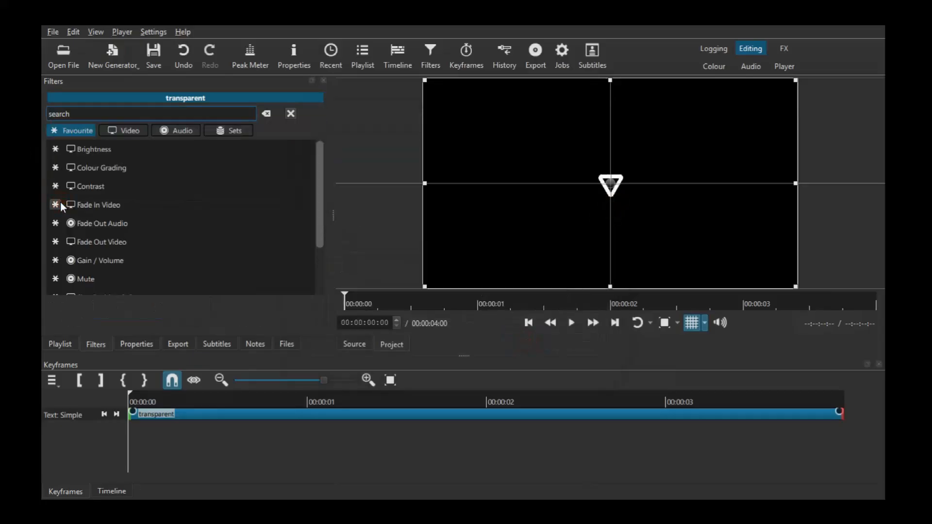
pyautogui.scroll(-2, 110, 276)
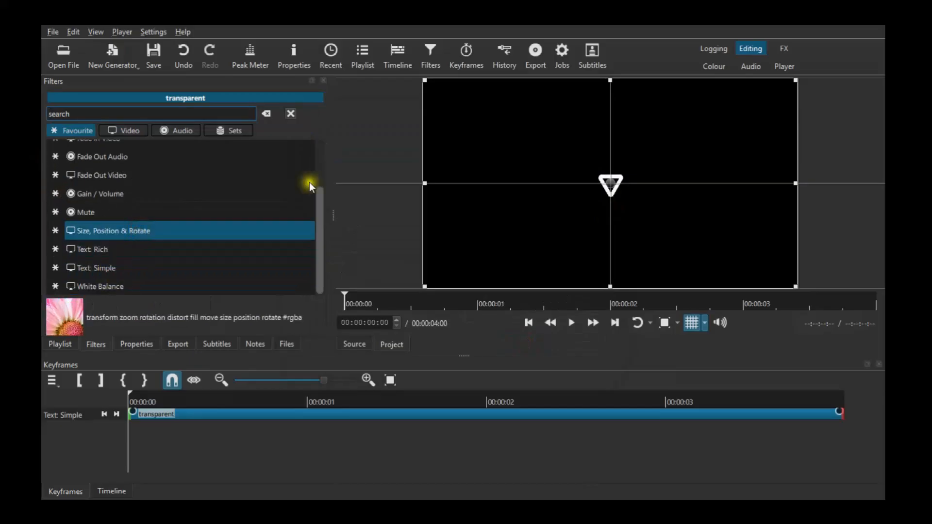
pyautogui.moveTo(613, 126); pyautogui.dragTo(550, 180)
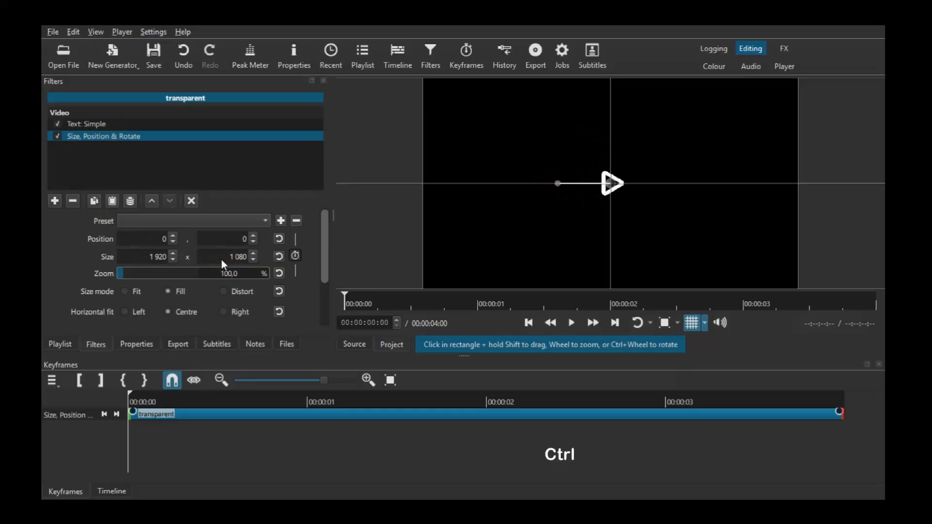
# Step: Export the current frame as a PNG image named AR1
pyautogui.hotkey('ctrl', 'shift', 'e')
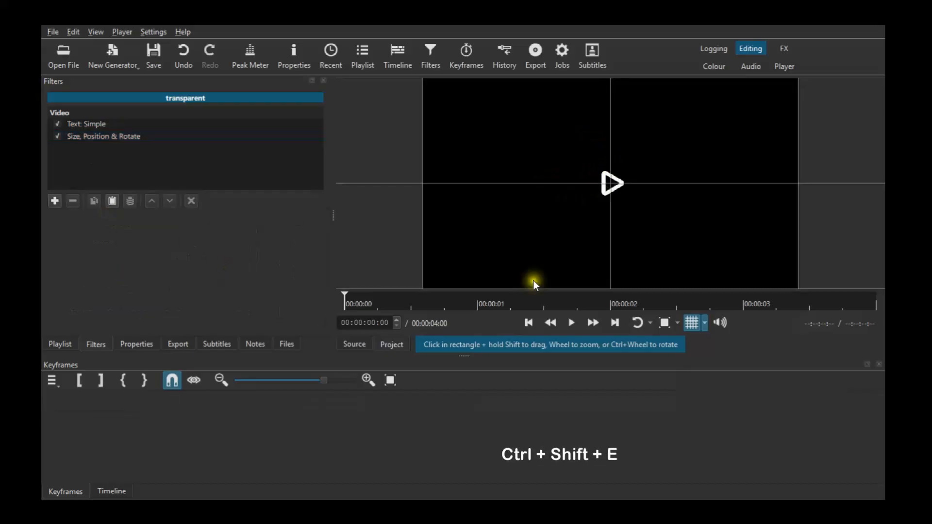
pyautogui.write('AR')
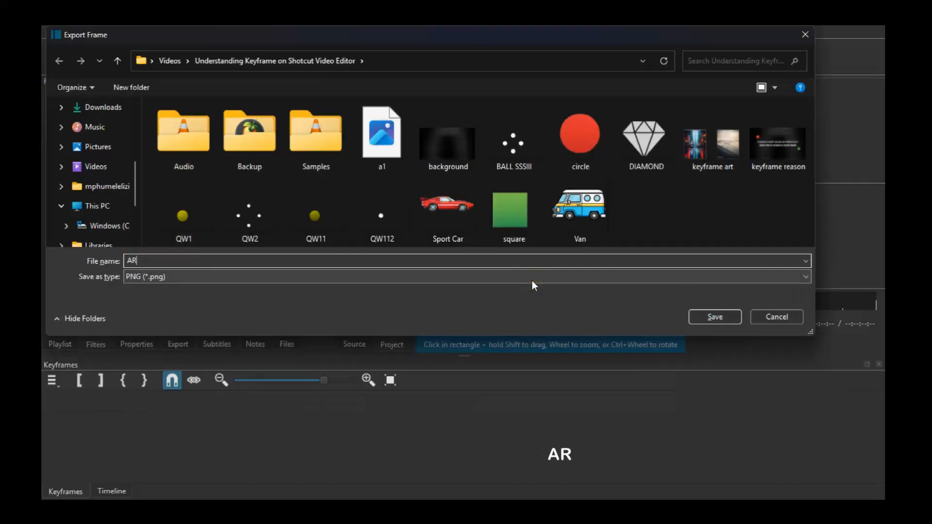
pyautogui.write('1')
pyautogui.click(722, 316)
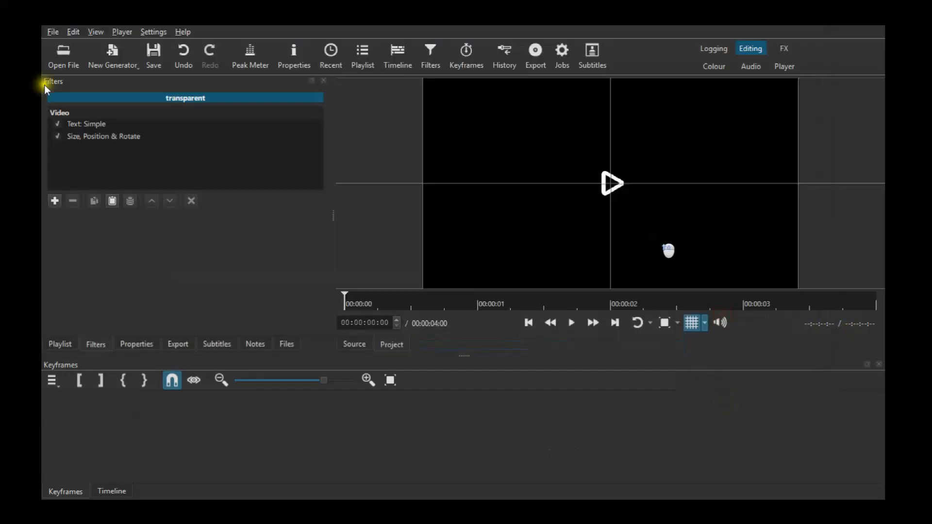
# Step: Open the recent file AR1.png and add it to the playlist
pyautogui.click(61, 343)
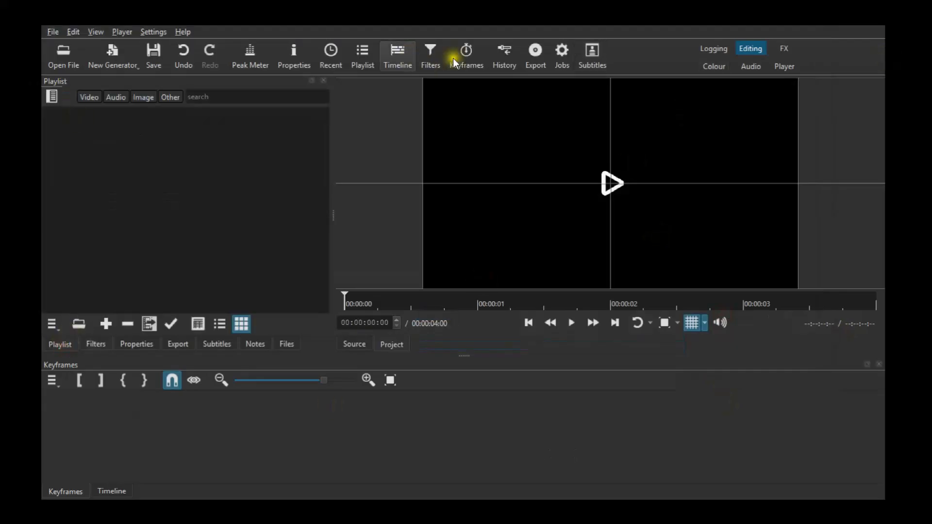
pyautogui.click(324, 57)
pyautogui.click(814, 109)
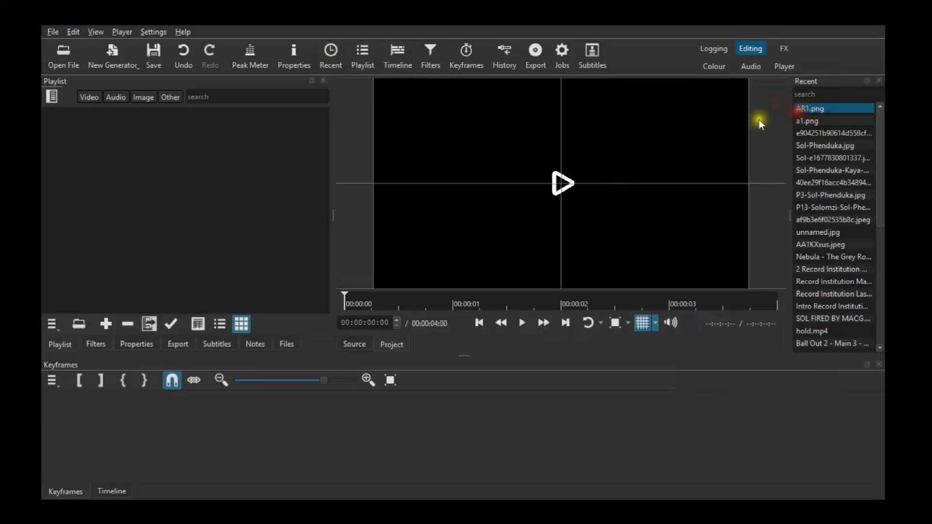
pyautogui.doubleClick(808, 111)
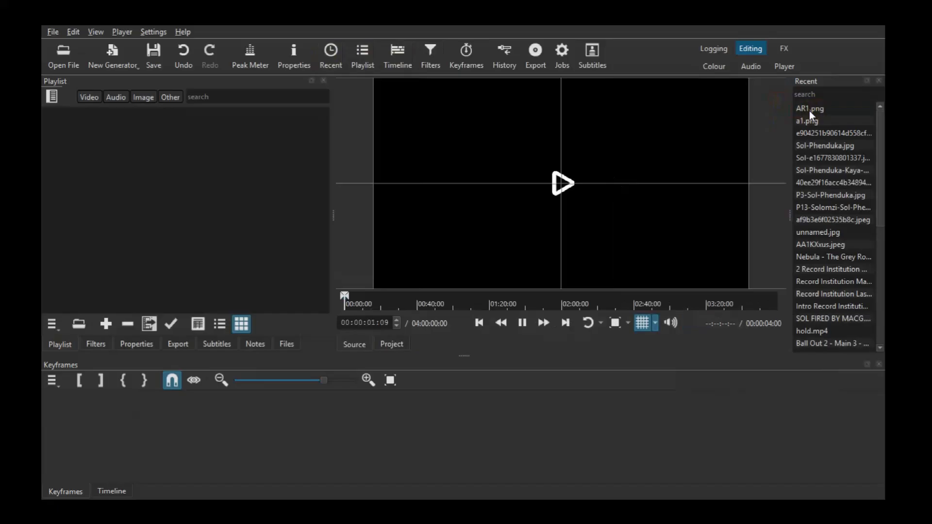
pyautogui.press('a')
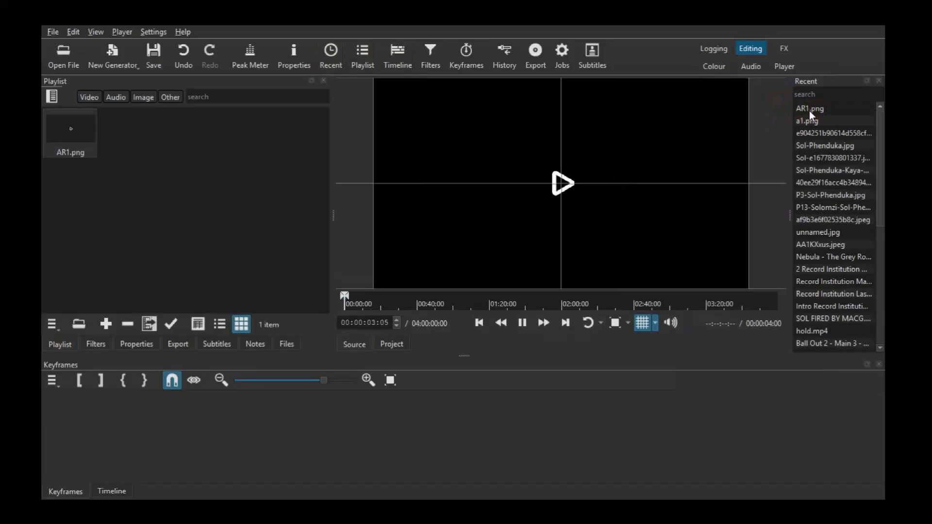
# Step: Add a second video track, replace the text clip on V1 with AR1.png, and close the recent files list
pyautogui.hotkey('ctrl', 'i')
pyautogui.click(158, 427)
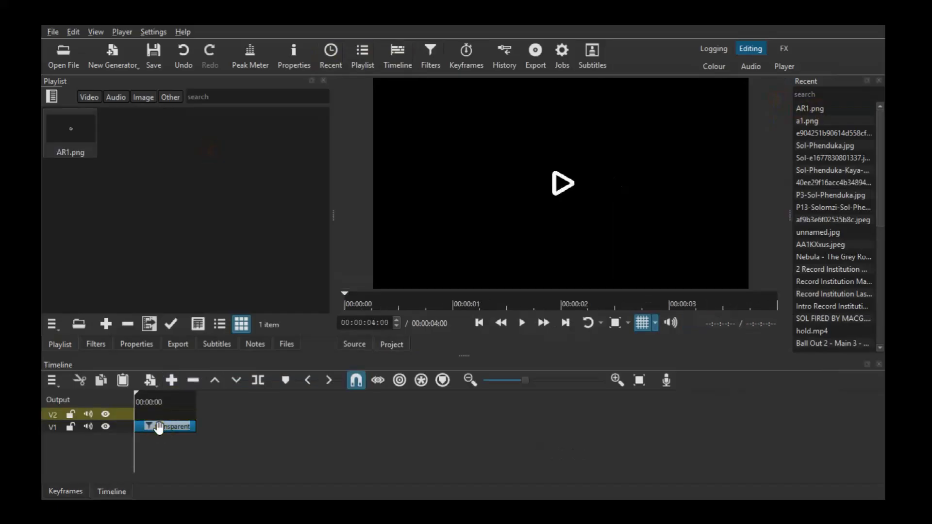
pyautogui.click(159, 427)
pyautogui.press('Delete')
pyautogui.moveTo(72, 134); pyautogui.dragTo(145, 427)
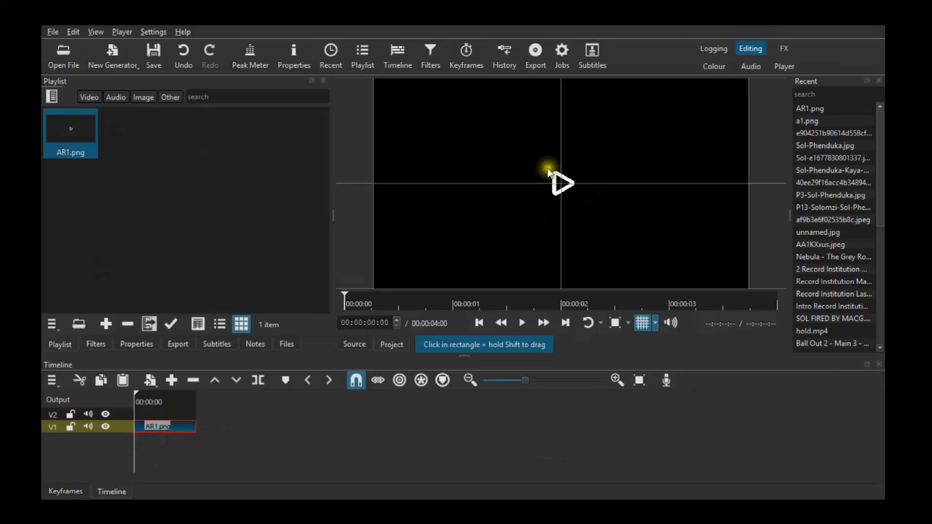
pyautogui.click(879, 82)
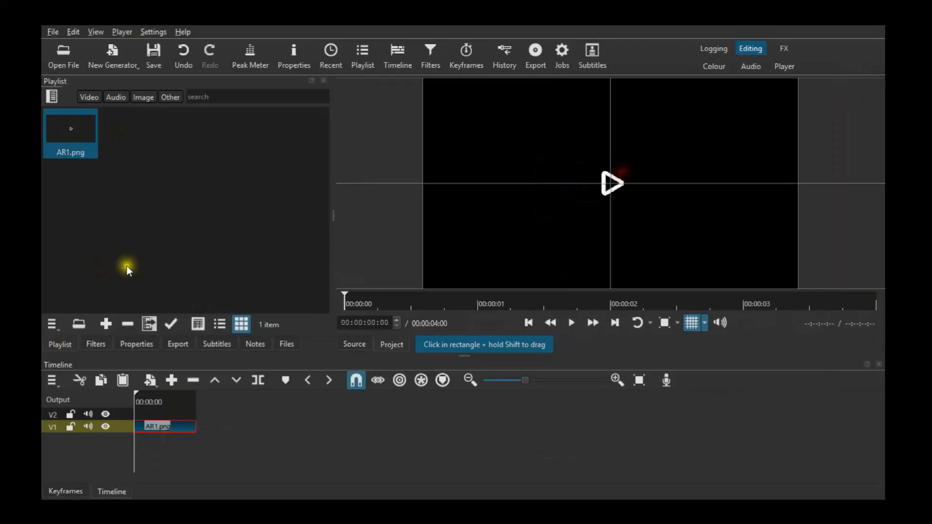
# Step: Place the playhead at 00:00:01:00 and add a Size, Position & Rotate filter to the AR1.png clip
pyautogui.click(104, 344)
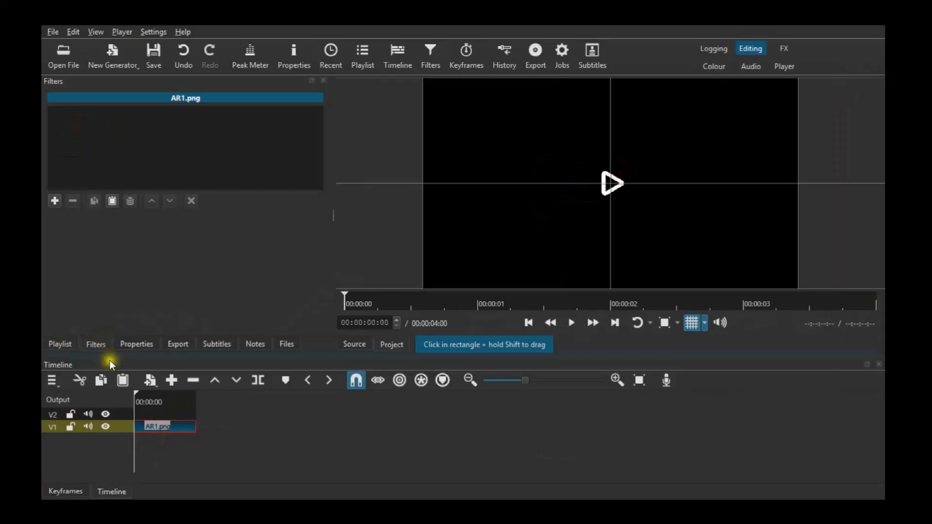
pyautogui.click(639, 380)
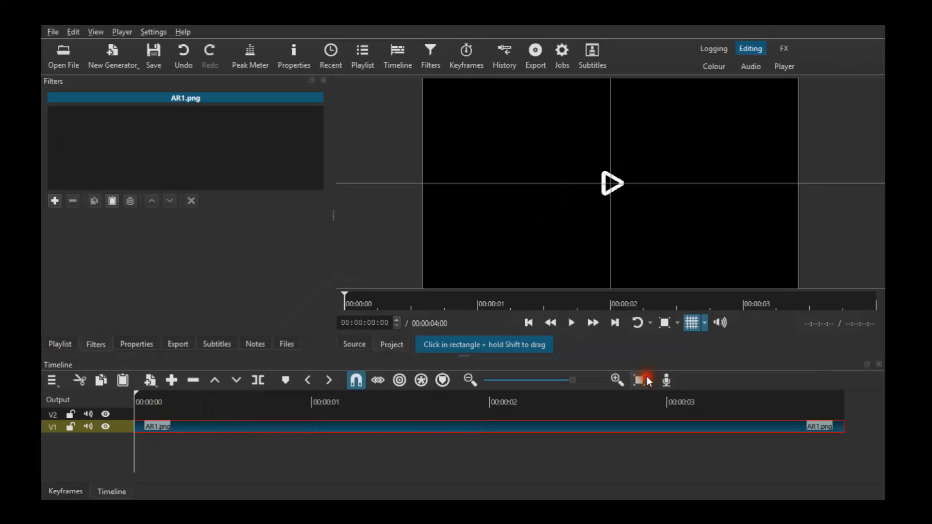
pyautogui.click(311, 406)
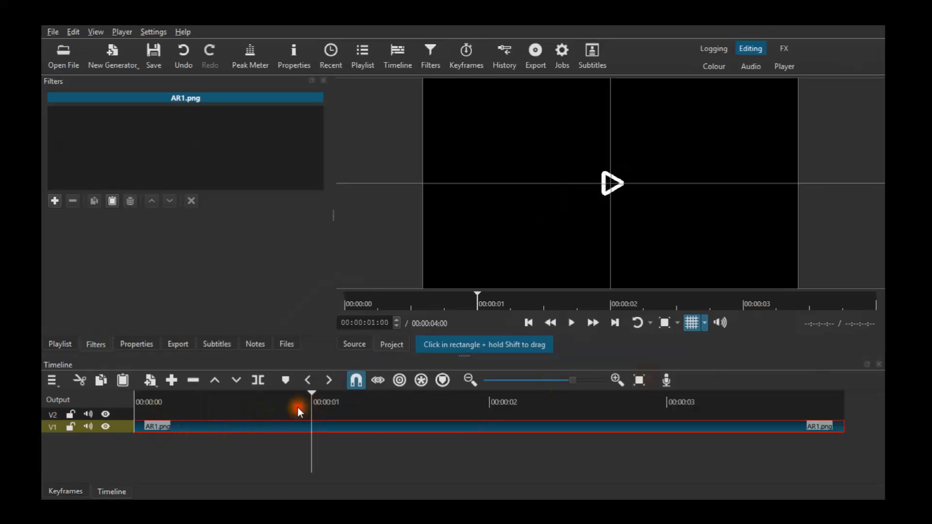
pyautogui.click(58, 201)
pyautogui.scroll(-2, 95, 219)
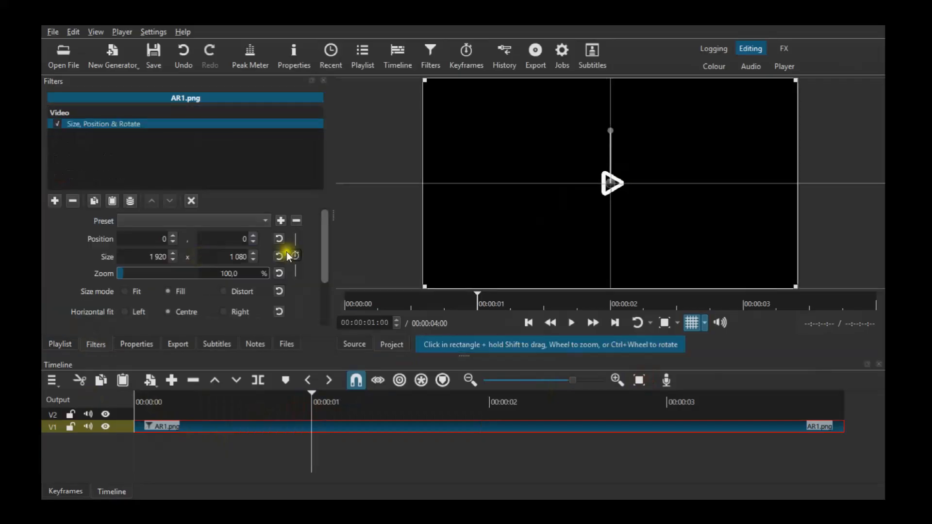
# Step: Enable position and size keyframes at 00:00:01:00, and move the image straight down to about Y 701 at 00:00:00:00
pyautogui.click(295, 255)
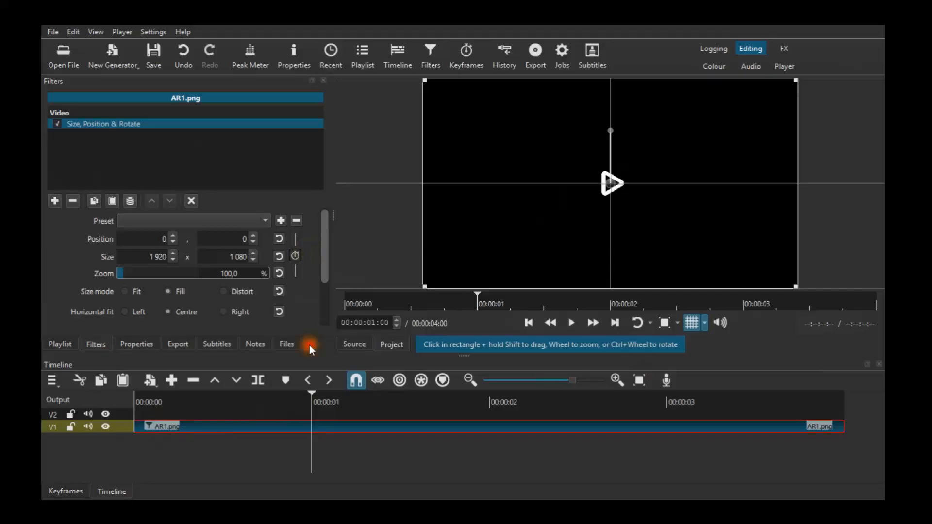
pyautogui.click(149, 400)
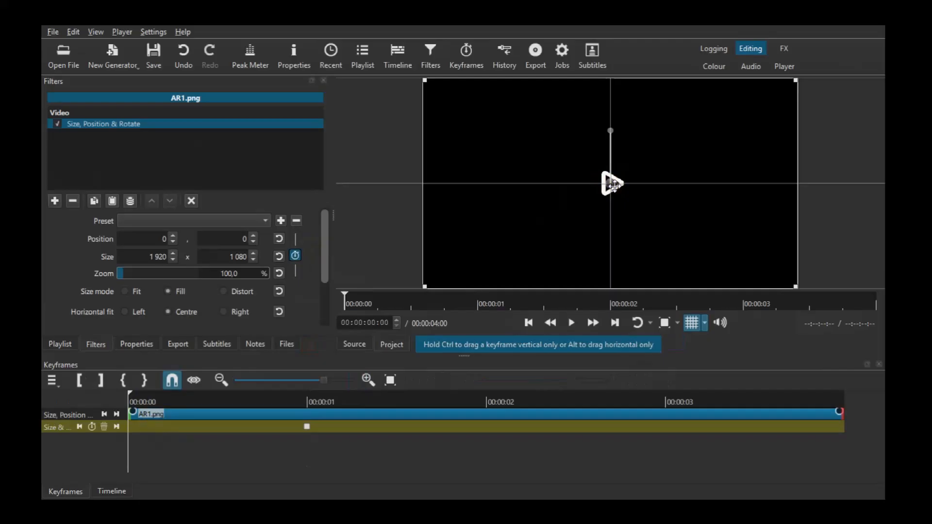
pyautogui.moveTo(612, 184); pyautogui.dragTo(613, 319)
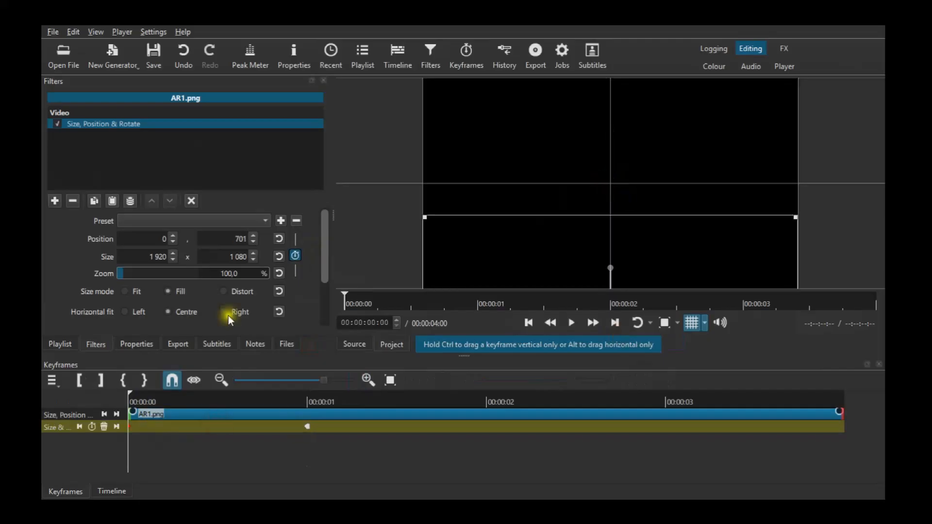
# Step: Enable rotation keyframes at 00:00:01:00 and set the rotation to about -100.5° at 00:00:00:00
pyautogui.scroll(-4, 322, 276)
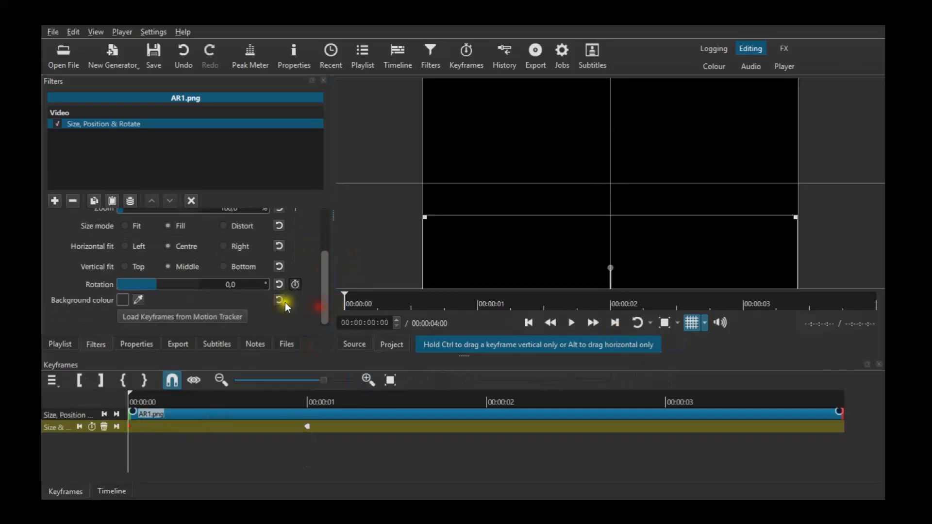
pyautogui.click(309, 427)
pyautogui.doubleClick(310, 428)
pyautogui.click(296, 284)
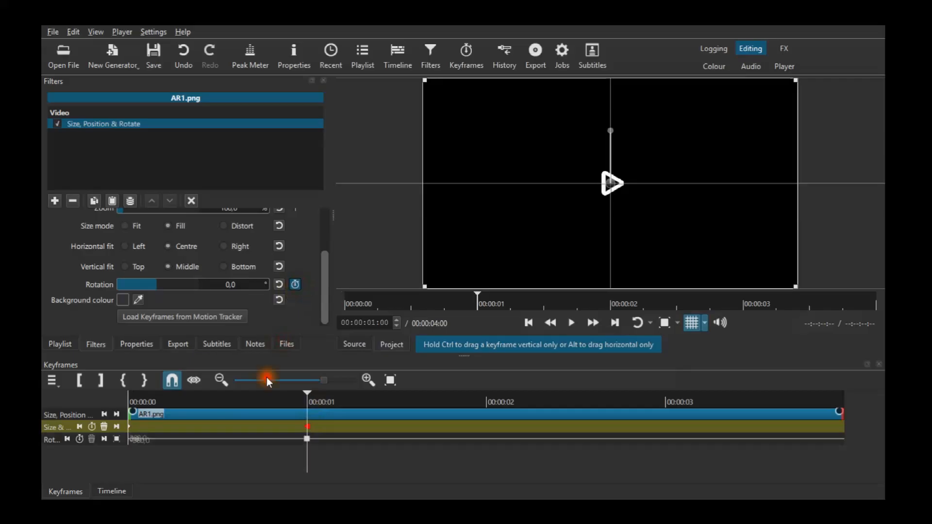
pyautogui.click(113, 397)
pyautogui.click(149, 282)
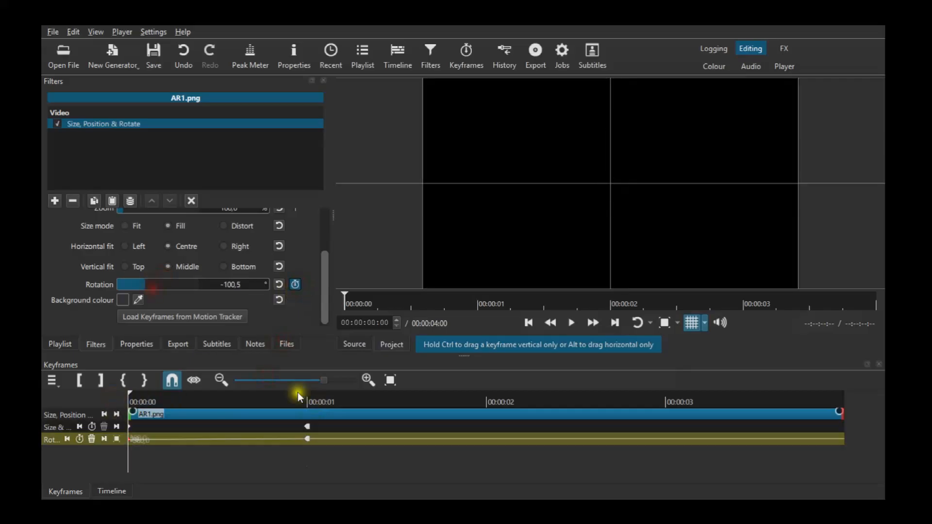
# Step: Set the rotation keyframe at 00:00:01:00 to Ease Out Quintic from the previous keyframe
pyautogui.click(309, 439)
pyautogui.rightClick(310, 440)
pyautogui.moveTo(341, 447)
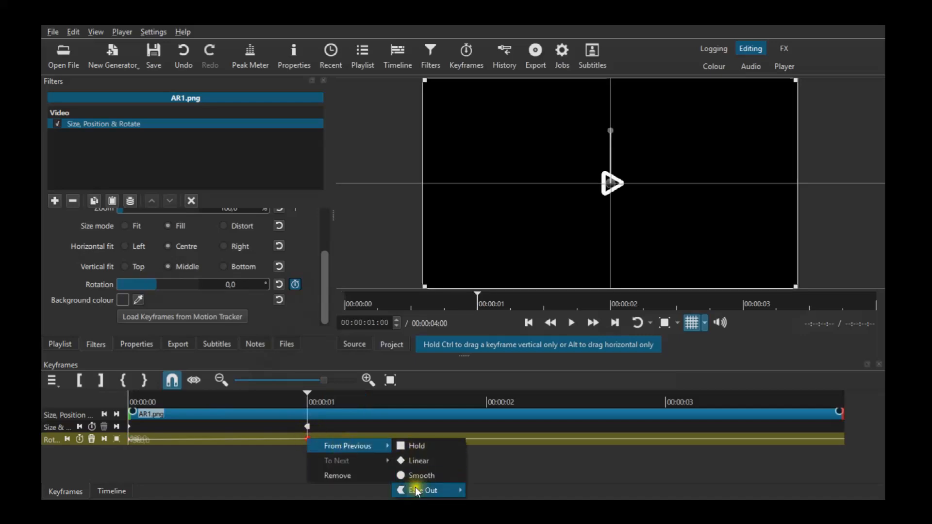
pyautogui.moveTo(416, 490)
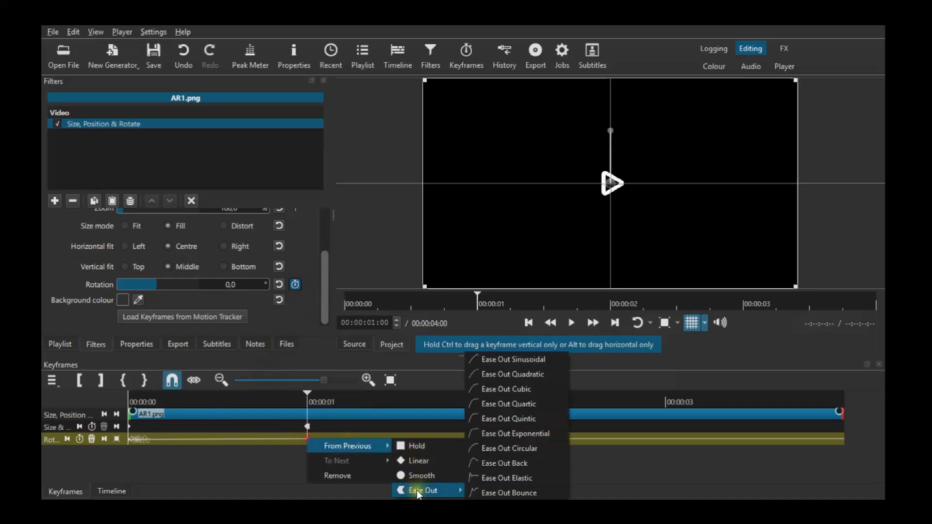
pyautogui.click(507, 418)
# Step: Apply Ease Out Quintic from the previous keyframe to the 00:00:01:00 size and position keyframe, and return to the timeline
pyautogui.click(309, 426)
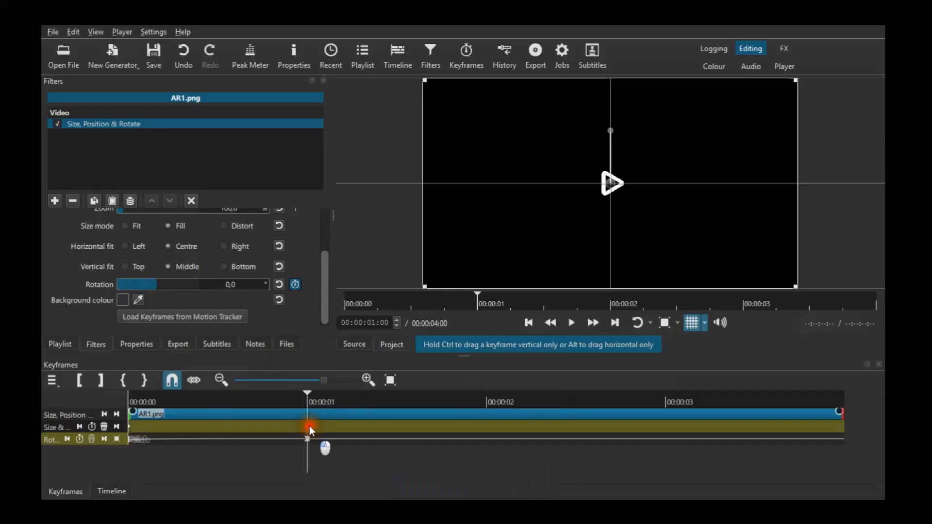
pyautogui.rightClick(309, 426)
pyautogui.moveTo(383, 433)
pyautogui.moveTo(420, 476)
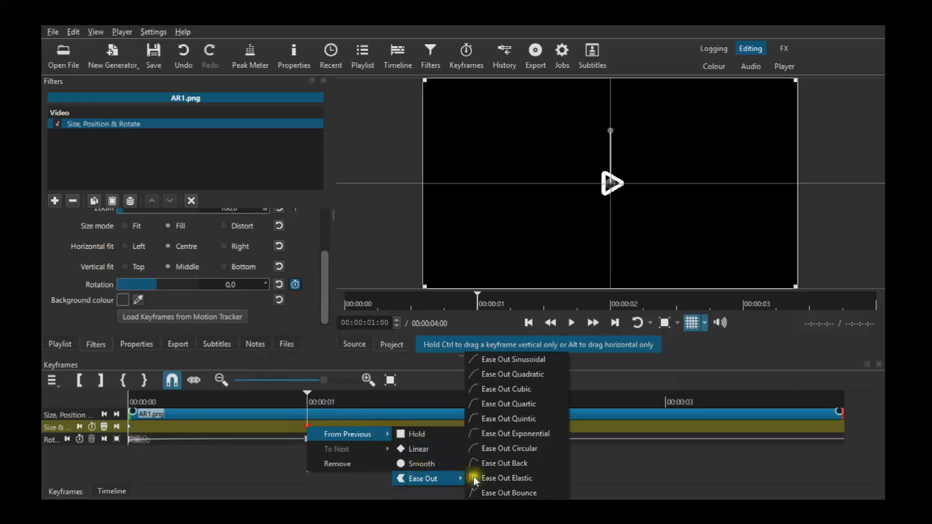
pyautogui.click(512, 419)
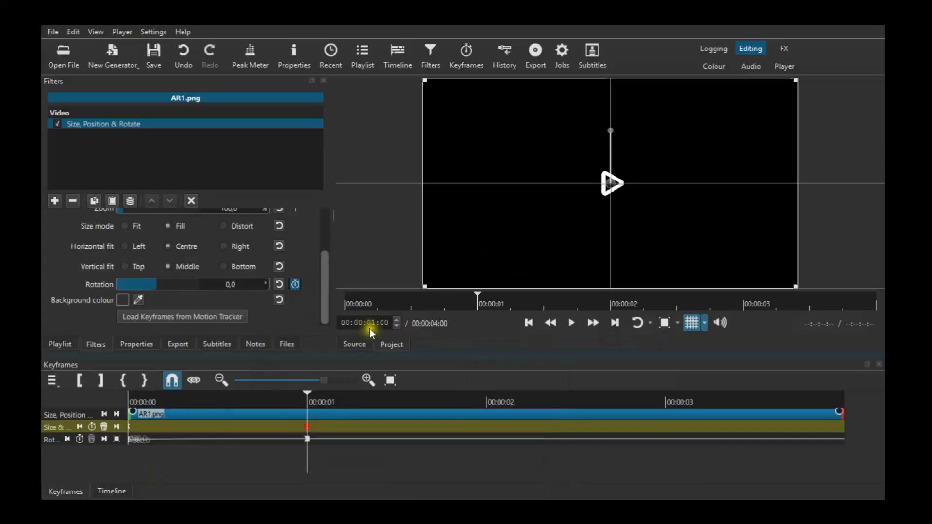
pyautogui.click(112, 491)
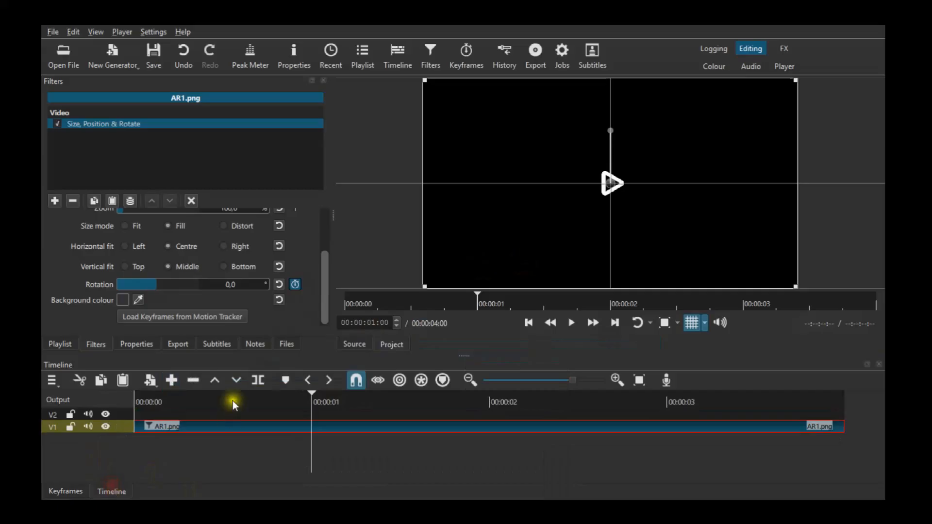
# Step: Add a timeline marker at 00:00:01:00 and extend it into a three-frame range ending at 00:00:01:03
pyautogui.press('m')
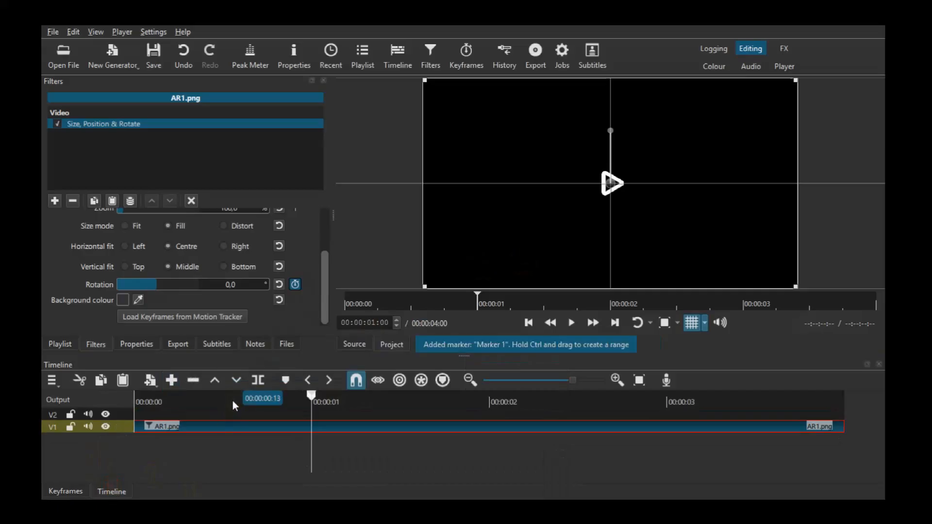
pyautogui.press('Right')
pyautogui.press('Right')
pyautogui.press('Right')
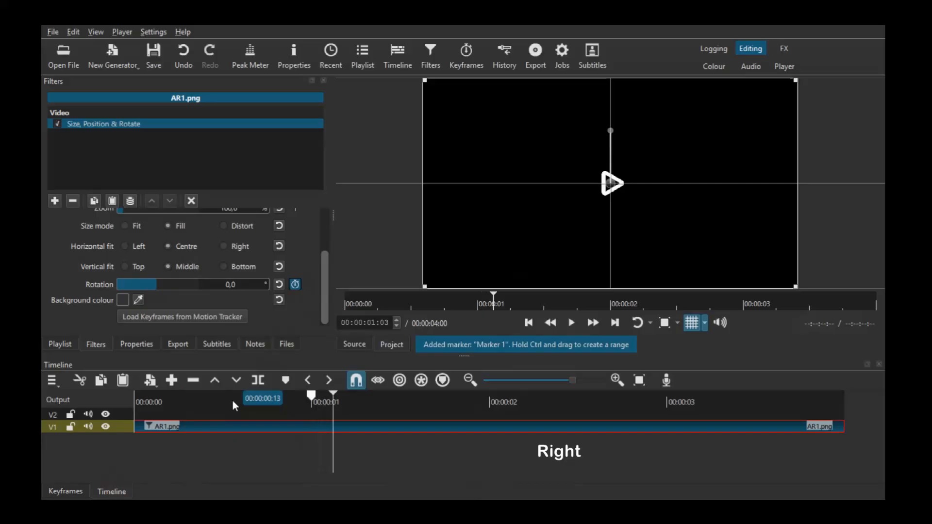
pyautogui.keyDown('ctrl'); pyautogui.click(314, 397); pyautogui.keyUp('ctrl')
pyautogui.moveTo(314, 398)
pyautogui.mouseDown()
pyautogui.moveTo(348, 396)
pyautogui.moveTo(319, 403)
pyautogui.moveTo(310, 414)
pyautogui.moveTo(322, 422)
pyautogui.mouseUp()
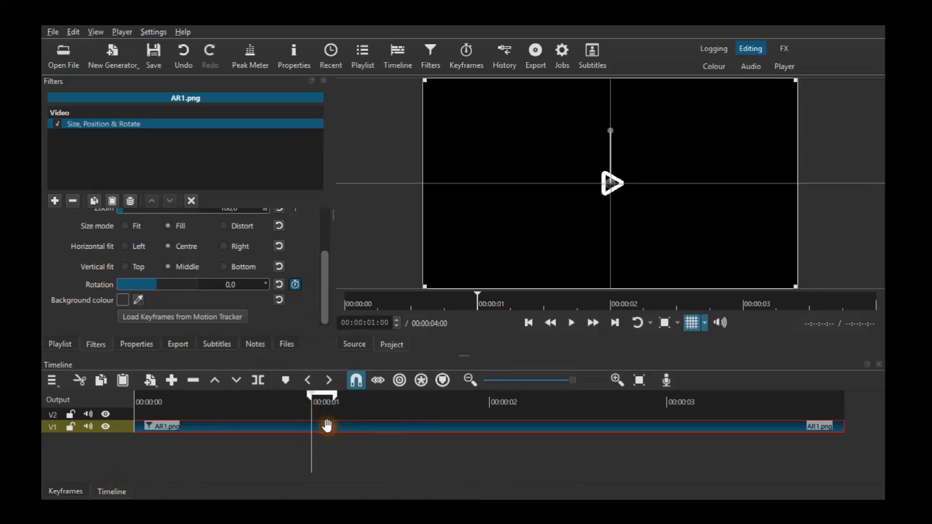
# Step: Copy the V1 clip and place AR1.png from the playlist on track V2, starting at 00:00:01:00
pyautogui.hotkey('ctrl', 'c')
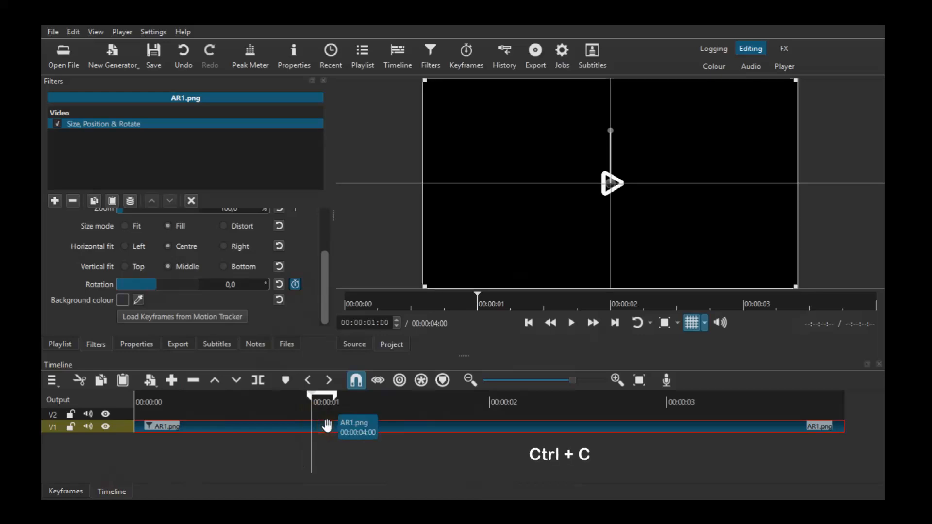
pyautogui.click(60, 343)
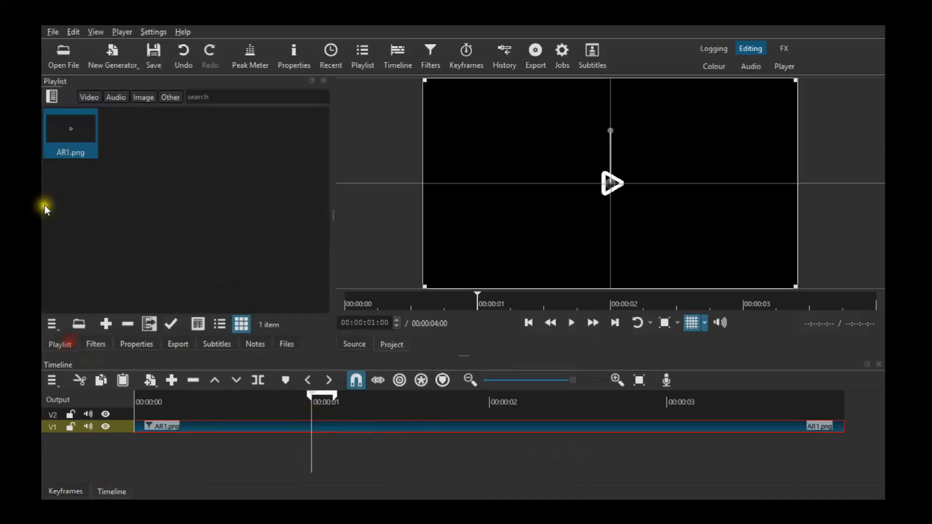
pyautogui.click(92, 151)
pyautogui.moveTo(93, 151); pyautogui.dragTo(316, 403)
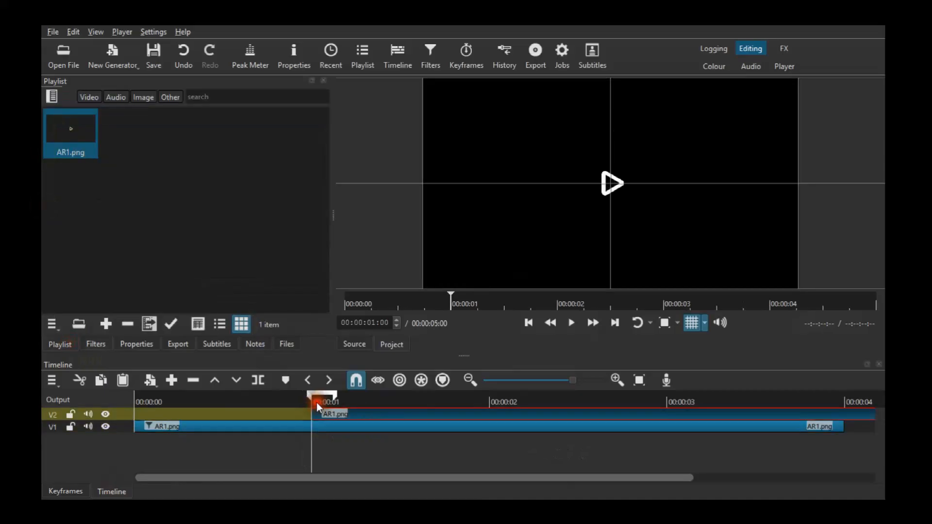
# Step: Add a Size, Position & Rotate filter to the V2 clip, enable position and size keyframes at 00:00:01:00, and return to the timeline
pyautogui.click(95, 343)
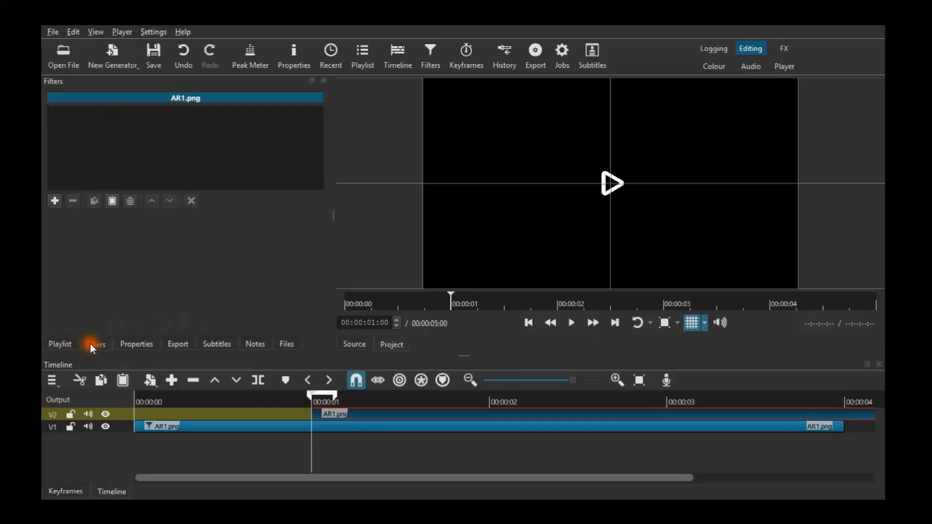
pyautogui.click(334, 400)
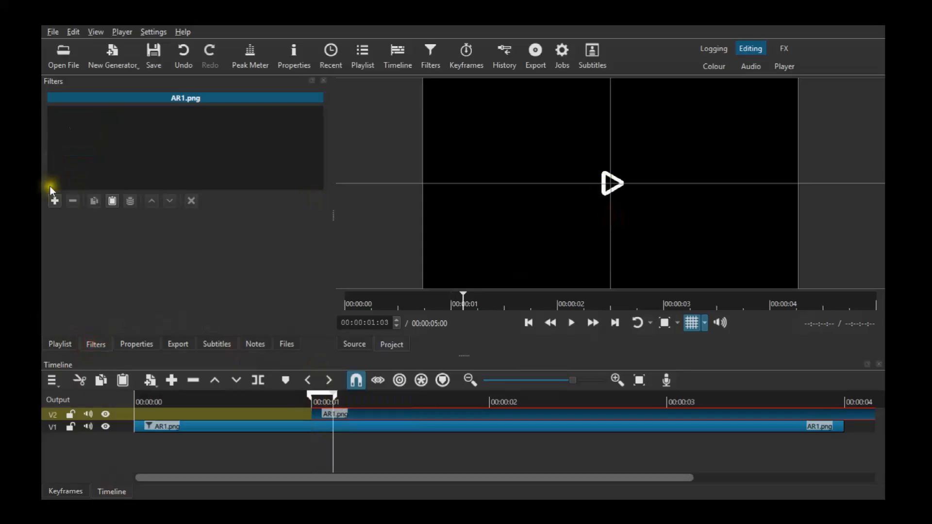
pyautogui.click(56, 201)
pyautogui.scroll(-2, 114, 262)
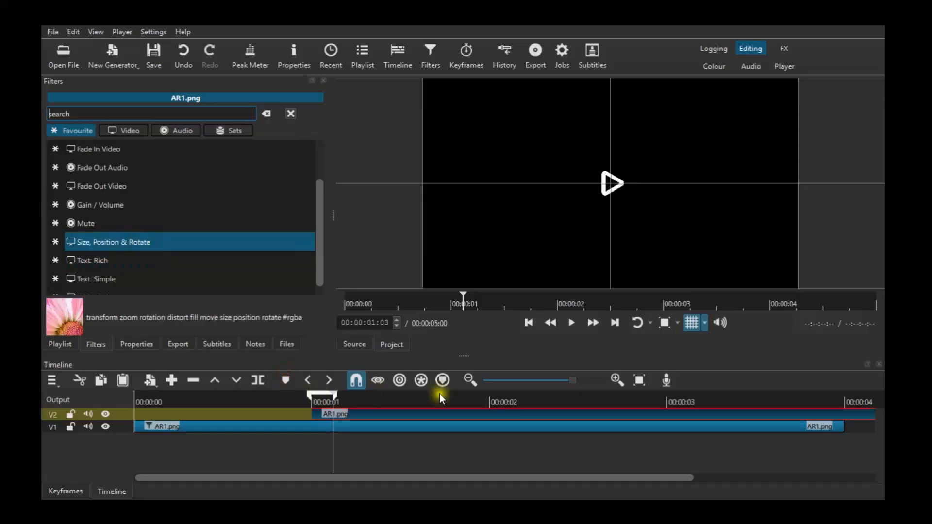
pyautogui.click(313, 400)
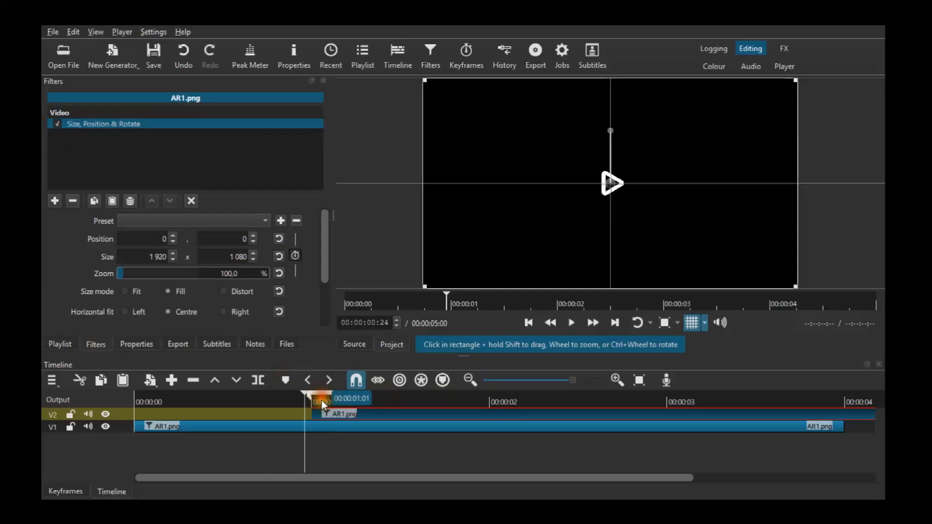
pyautogui.click(362, 423)
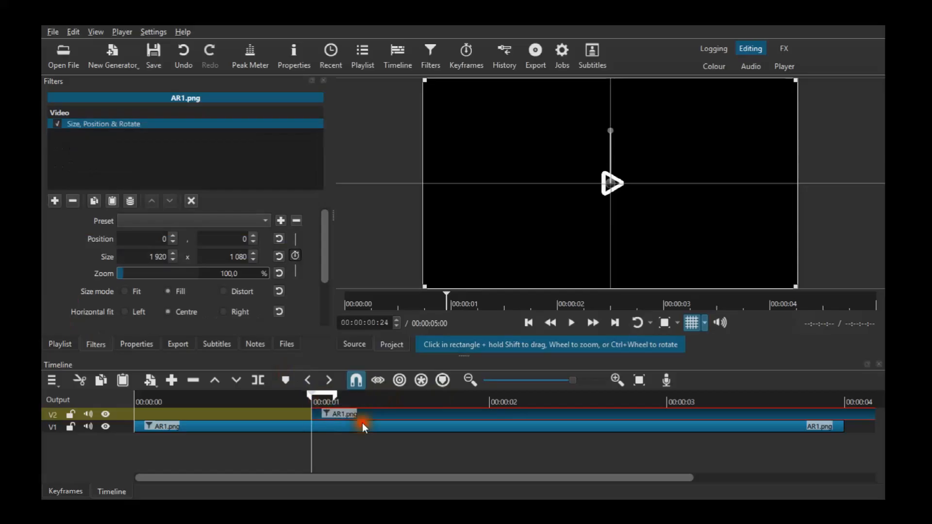
pyautogui.click(125, 490)
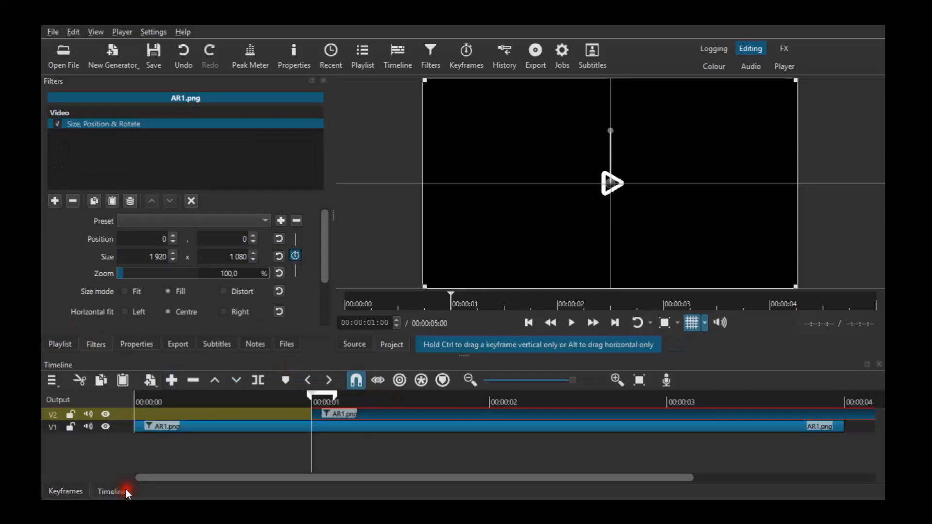
# Step: Move the V2 triangle horizontally to X -148 at the marker's end, 00:00:01:03
pyautogui.click(333, 400)
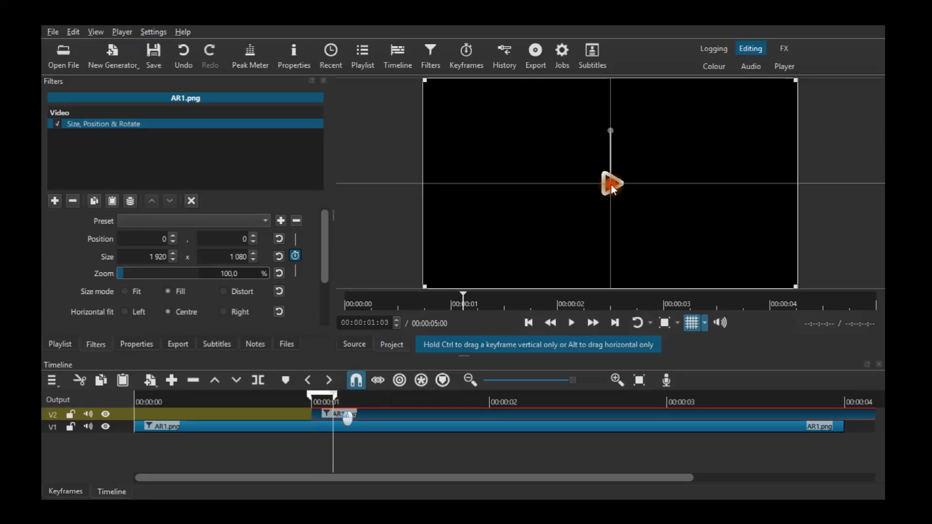
pyautogui.moveTo(610, 185); pyautogui.dragTo(612, 187)
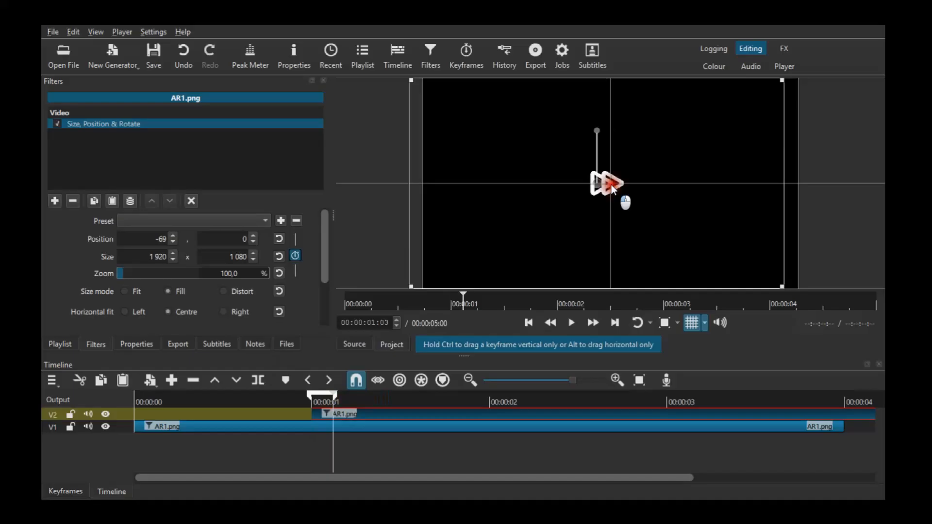
pyautogui.moveTo(611, 187); pyautogui.dragTo(581, 185)
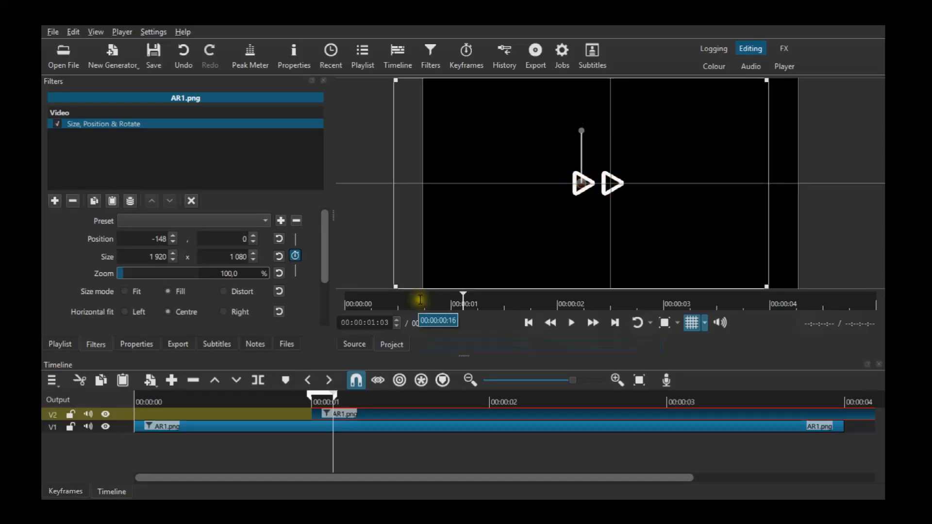
# Step: Insert a video track above V2 and paste a copy of the V2 clip on it, starting at 00:00:01:03
pyautogui.hotkey('ctrl', 'i')
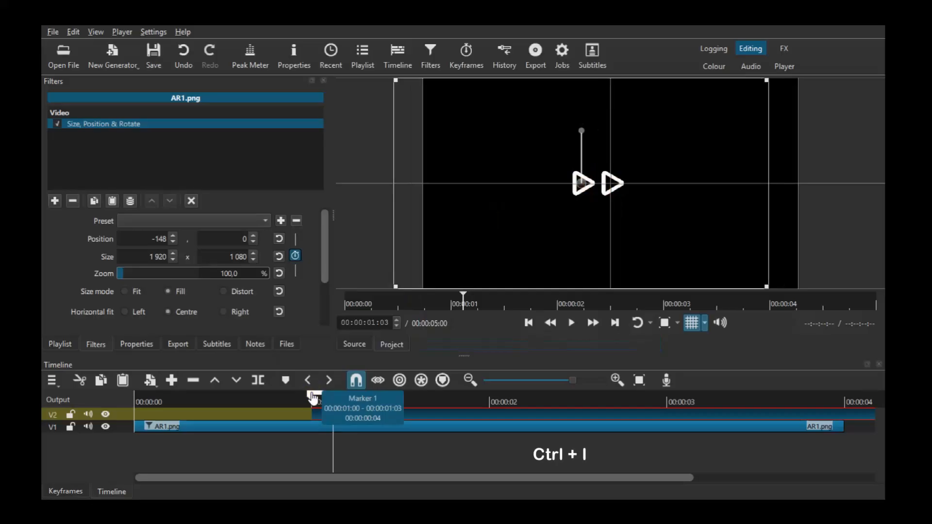
pyautogui.press('ctrl')
pyautogui.hotkey('ctrl', 'c')
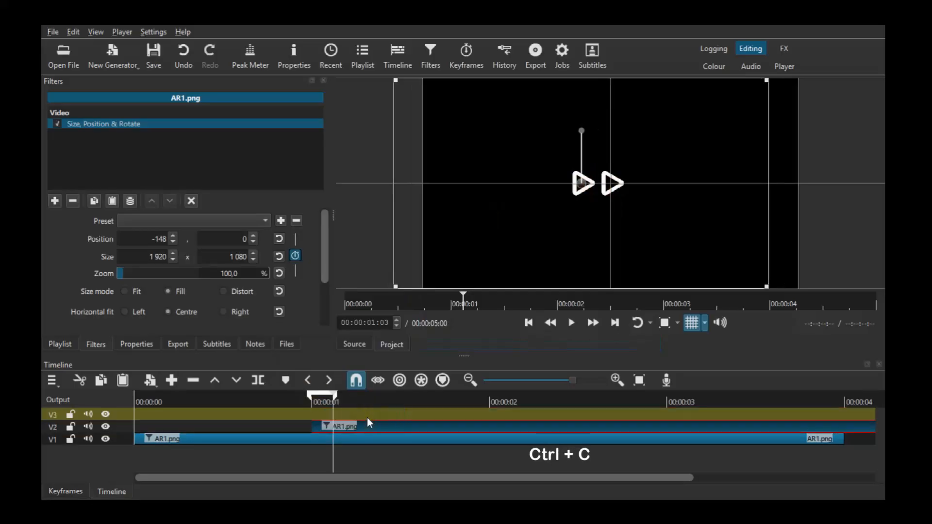
pyautogui.hotkey('ctrl', 'v')
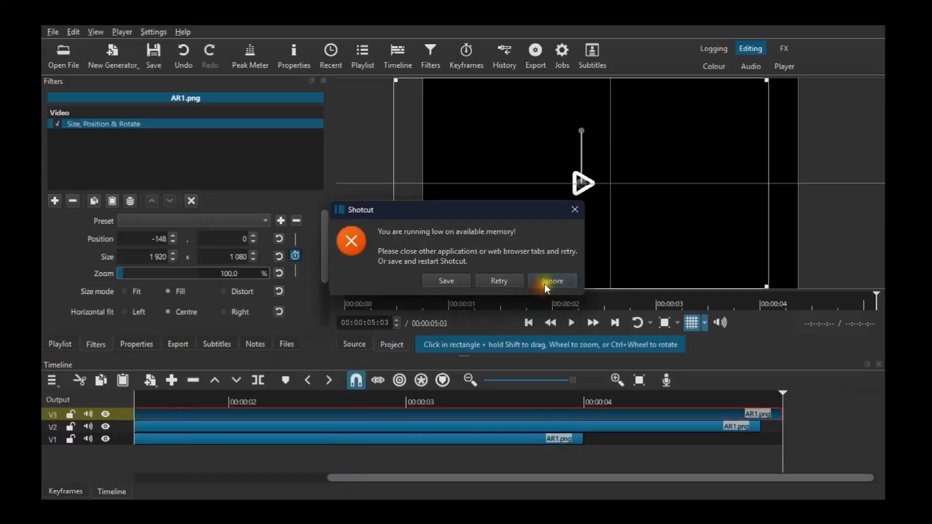
pyautogui.click(546, 282)
pyautogui.moveTo(423, 476); pyautogui.dragTo(276, 441)
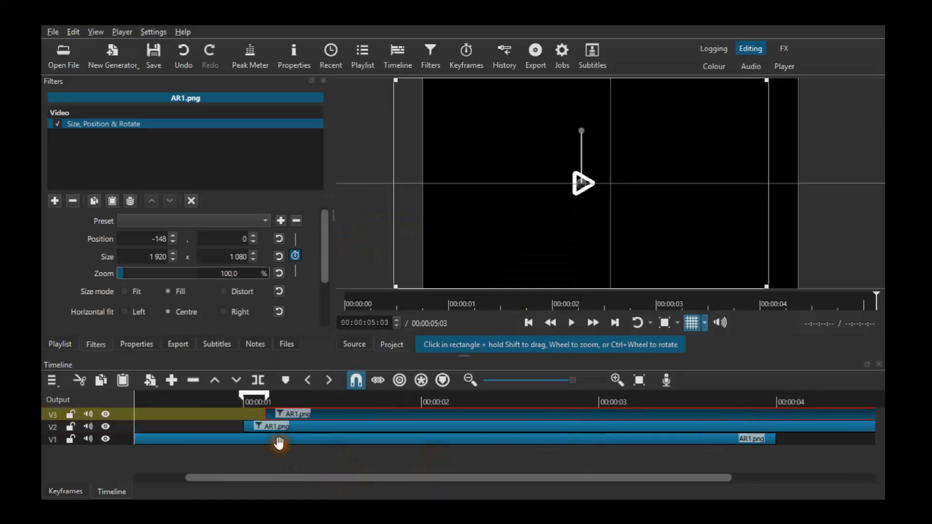
pyautogui.click(273, 402)
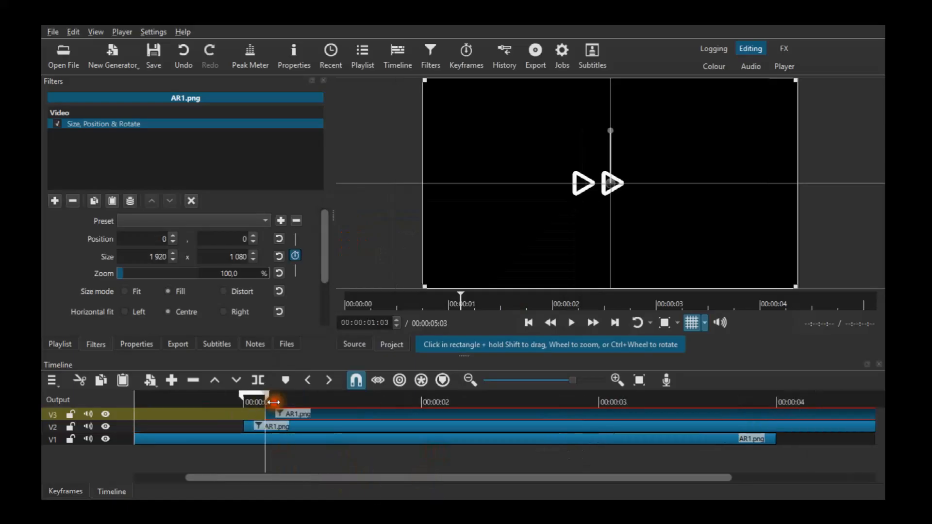
# Step: Try to offset the V3 triangle to X 161 using a second Size, Position & Rotate filter
pyautogui.click(538, 185)
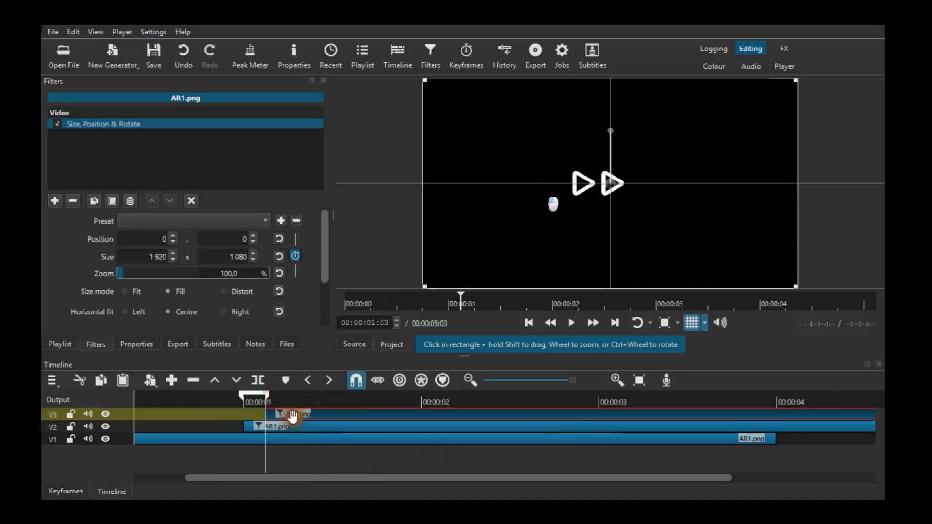
pyautogui.click(612, 180)
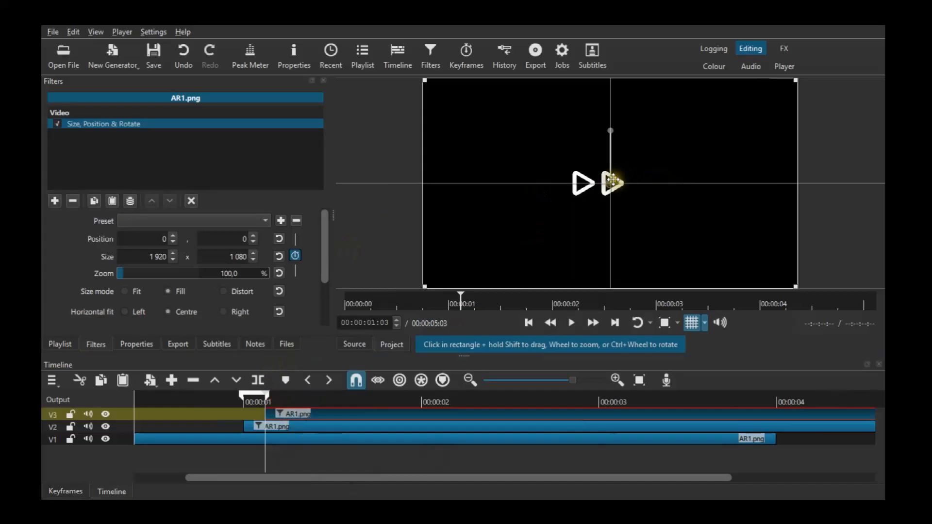
pyautogui.click(56, 201)
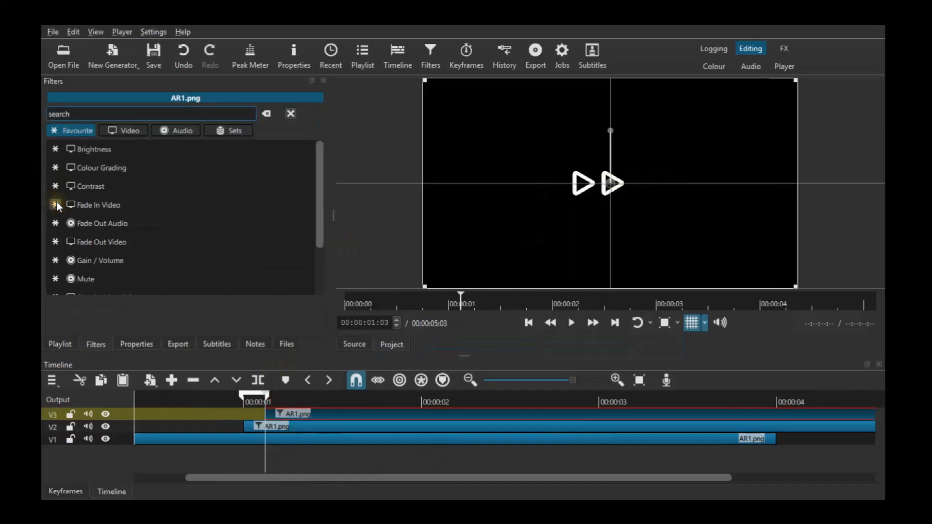
pyautogui.scroll(-2, 129, 231)
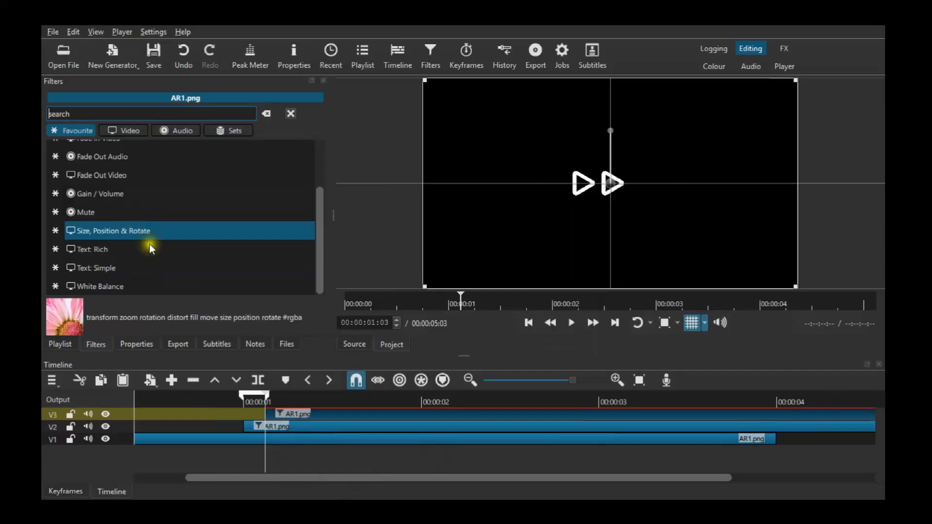
pyautogui.click(149, 242)
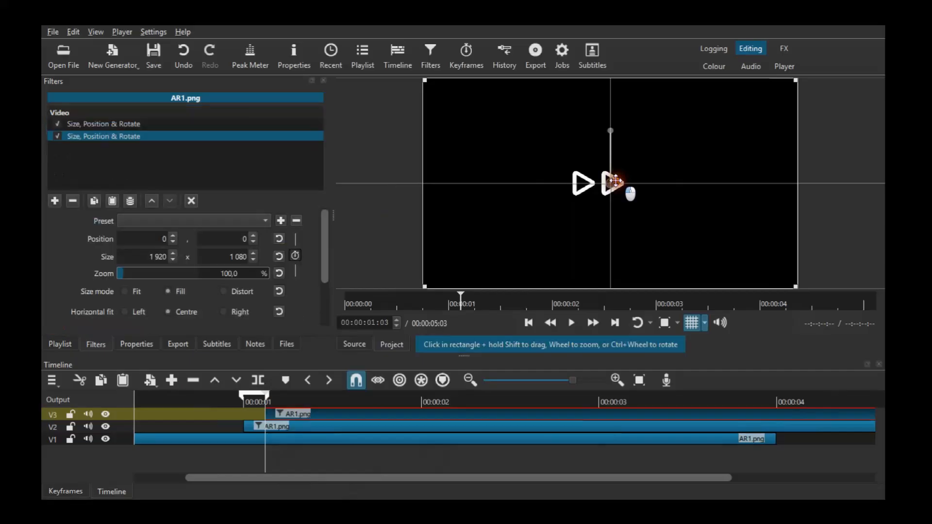
pyautogui.moveTo(616, 181); pyautogui.dragTo(656, 183)
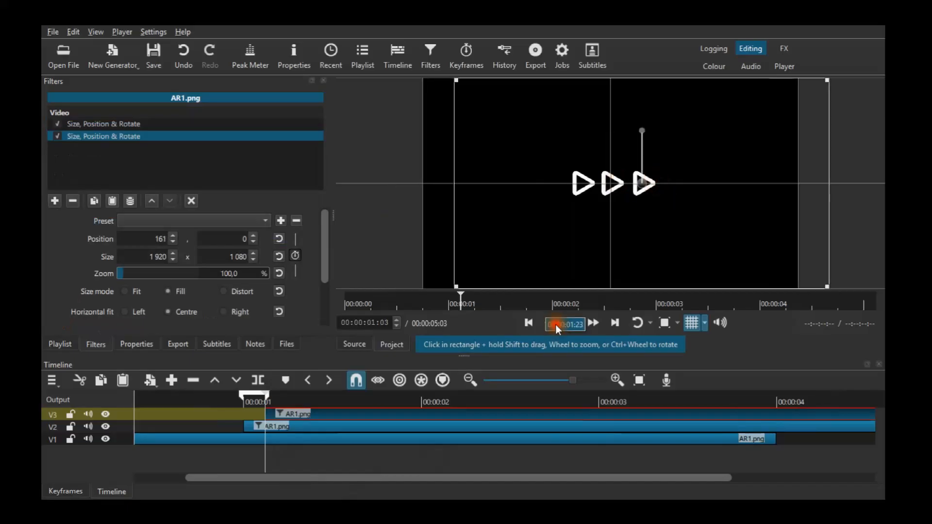
pyautogui.click(74, 201)
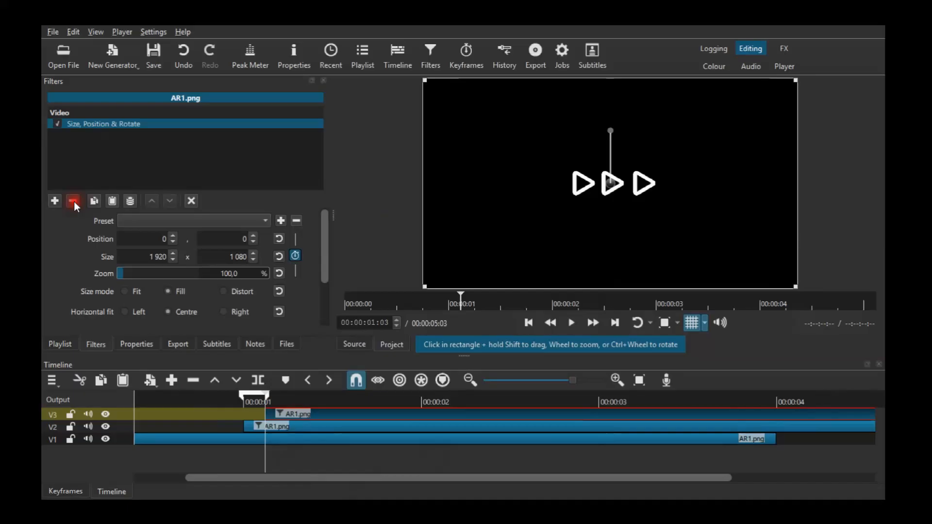
# Step: Replace the V3 clip's copied filter with a new Size, Position & Rotate filter and enable position and size keyframes at 00:00:01:03
pyautogui.click(73, 201)
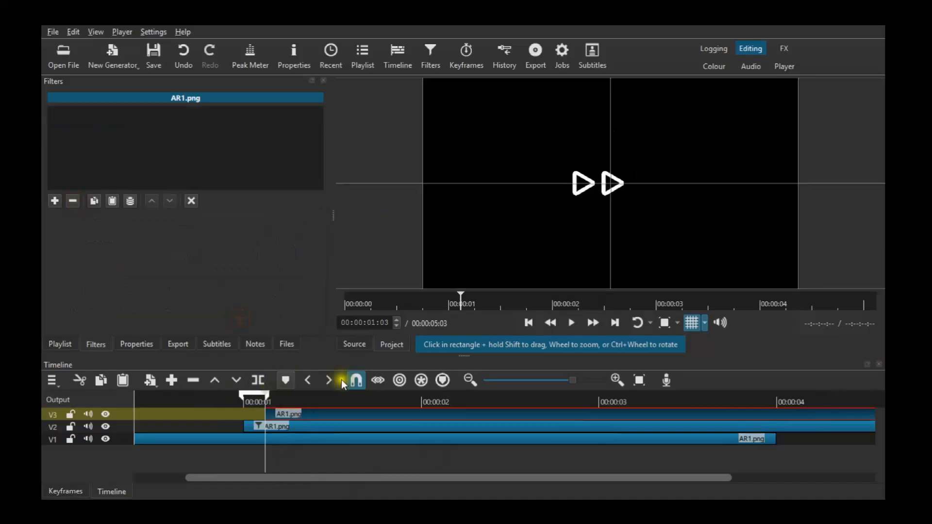
pyautogui.click(55, 200)
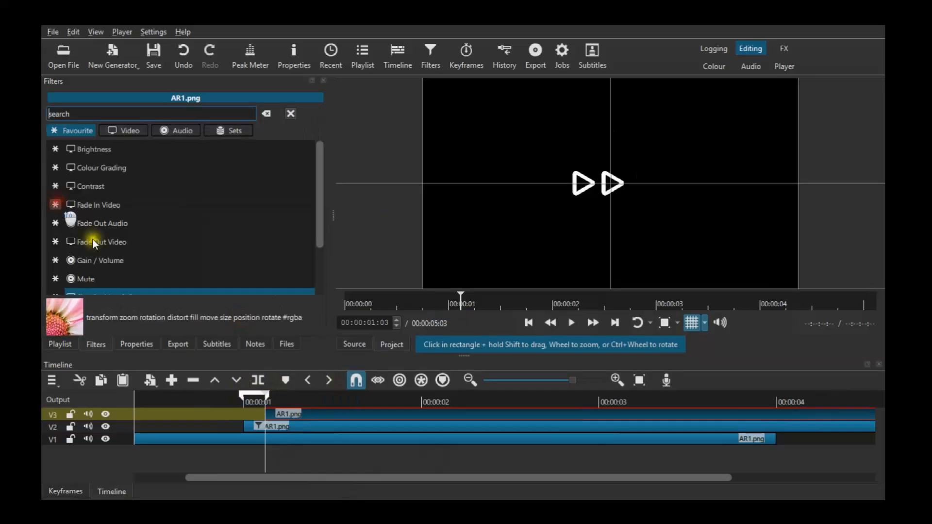
pyautogui.scroll(-1, 92, 240)
pyautogui.click(132, 246)
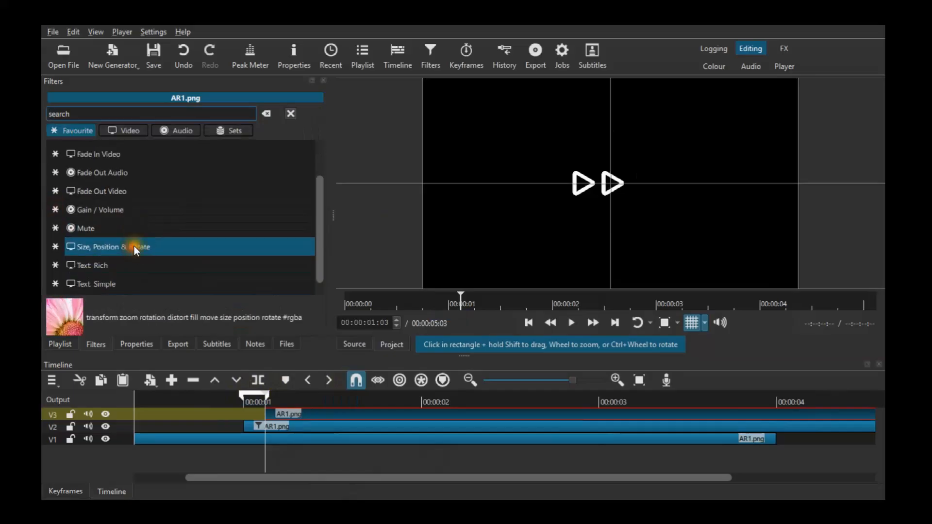
pyautogui.click(200, 251)
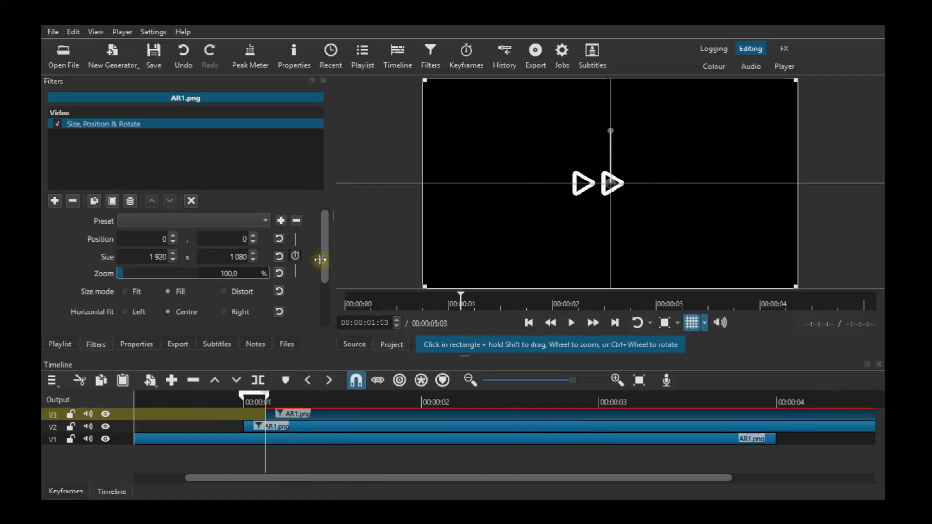
pyautogui.click(296, 256)
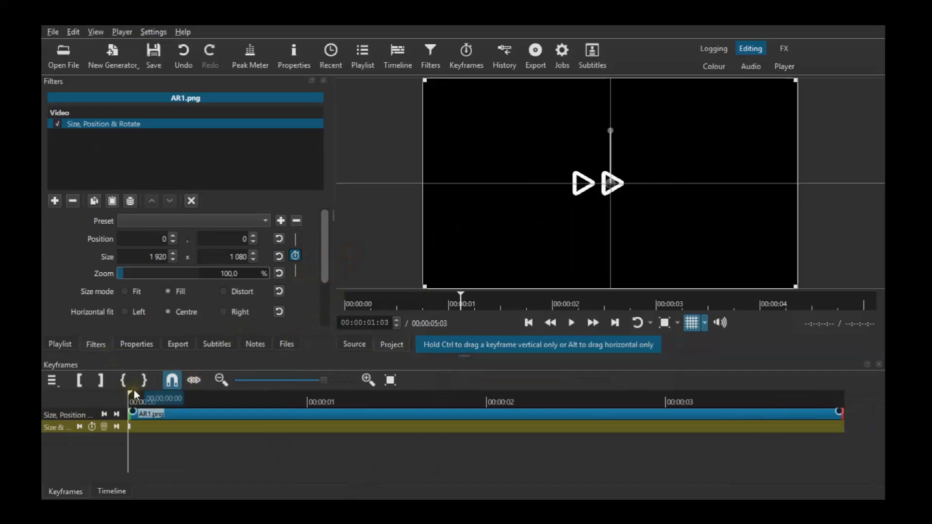
# Step: Advance three frames to 00:00:01:06 and move the V3 triangle horizontally to X 148
pyautogui.press('Right')
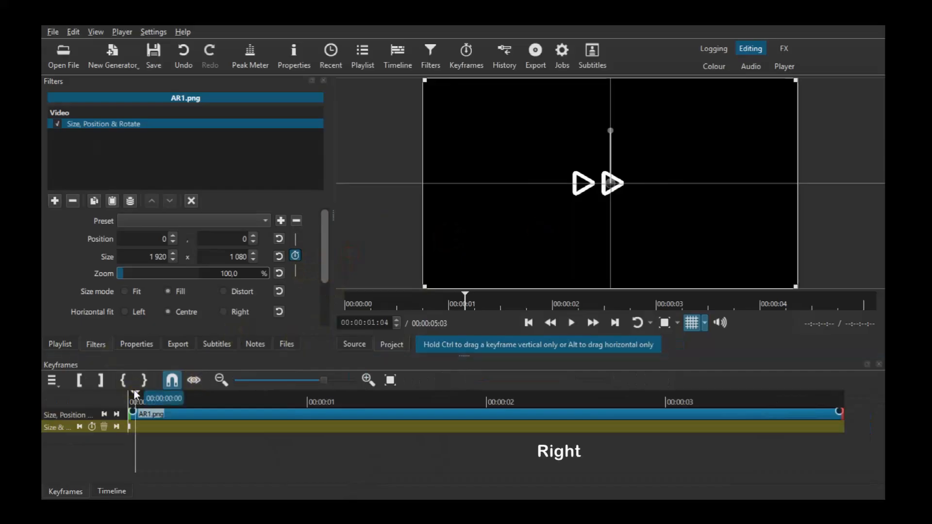
pyautogui.press('Right')
pyautogui.press('Right')
pyautogui.click(612, 181)
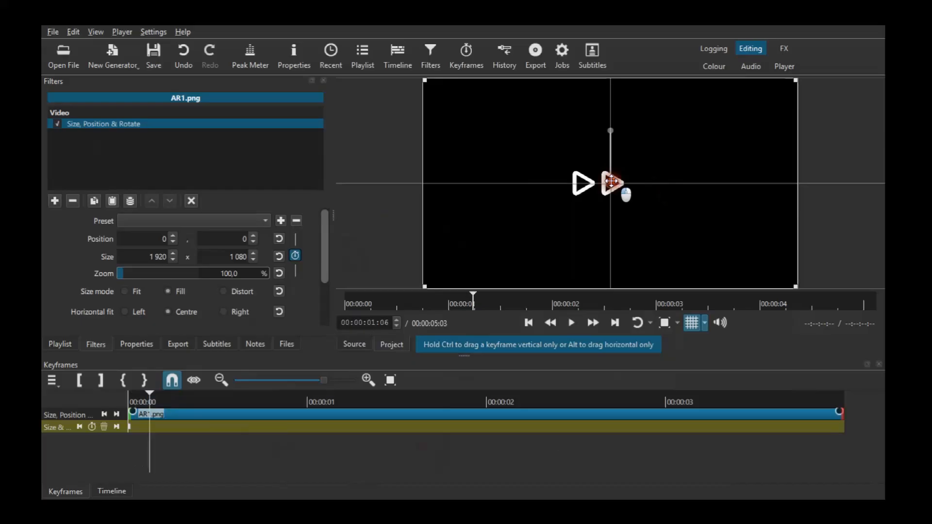
pyautogui.moveTo(611, 181)
pyautogui.mouseDown()
pyautogui.moveTo(643, 183)
pyautogui.moveTo(608, 181)
pyautogui.mouseUp()
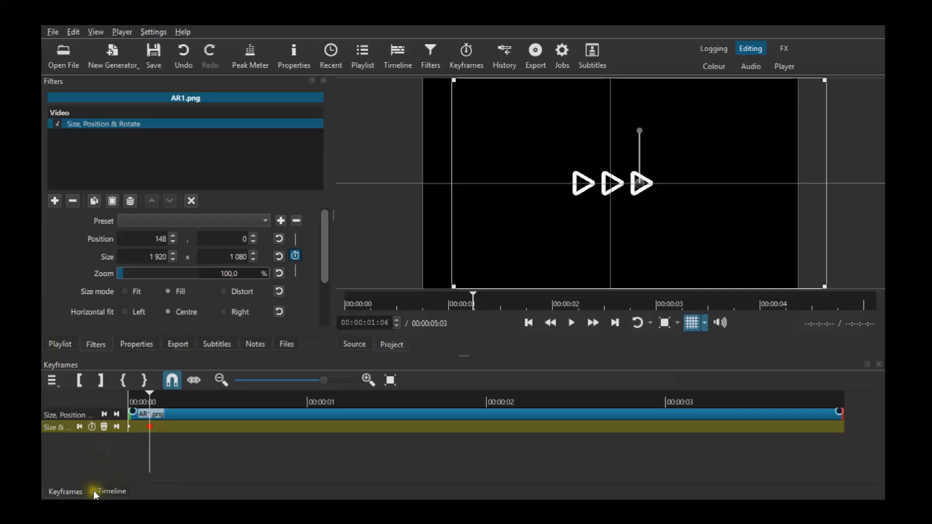
# Step: Insert a video track above V3 and place AR1.png from the playlist on it, starting at 00:00:01:03
pyautogui.click(111, 491)
pyautogui.click(282, 426)
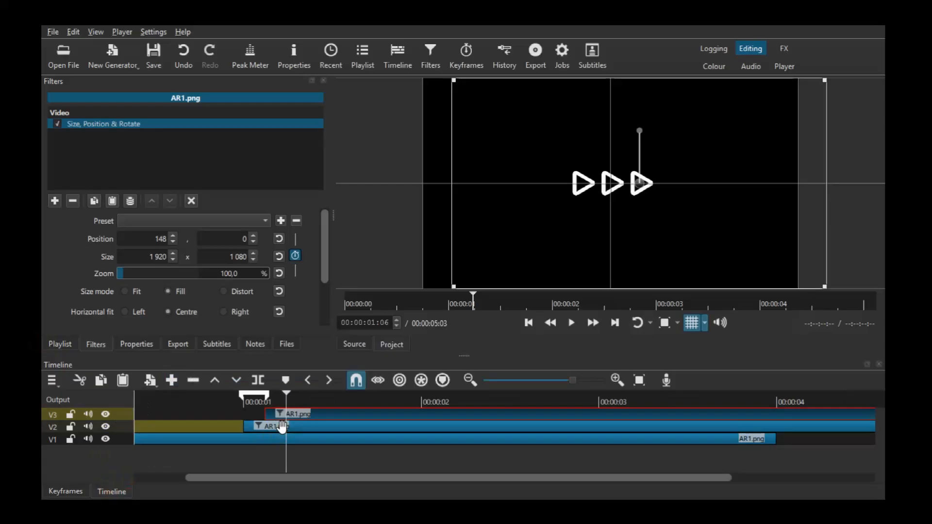
pyautogui.click(281, 426)
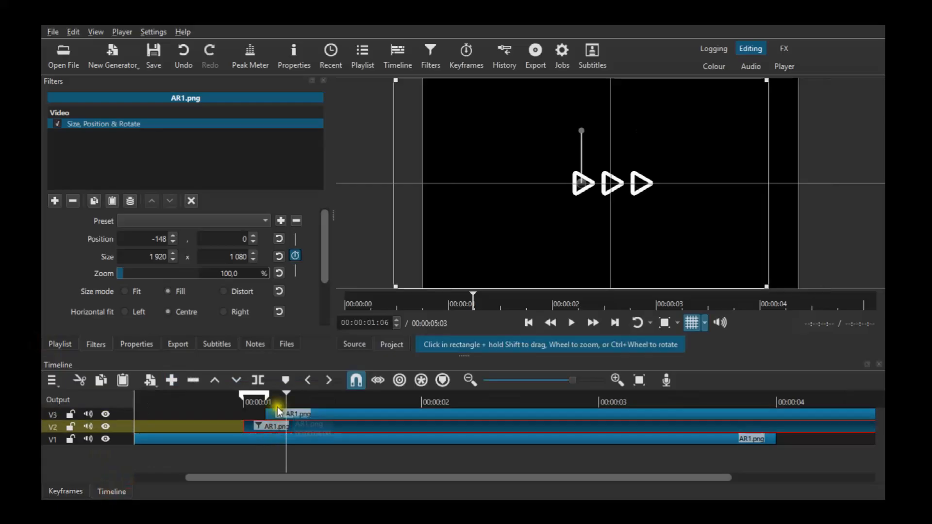
pyautogui.click(269, 398)
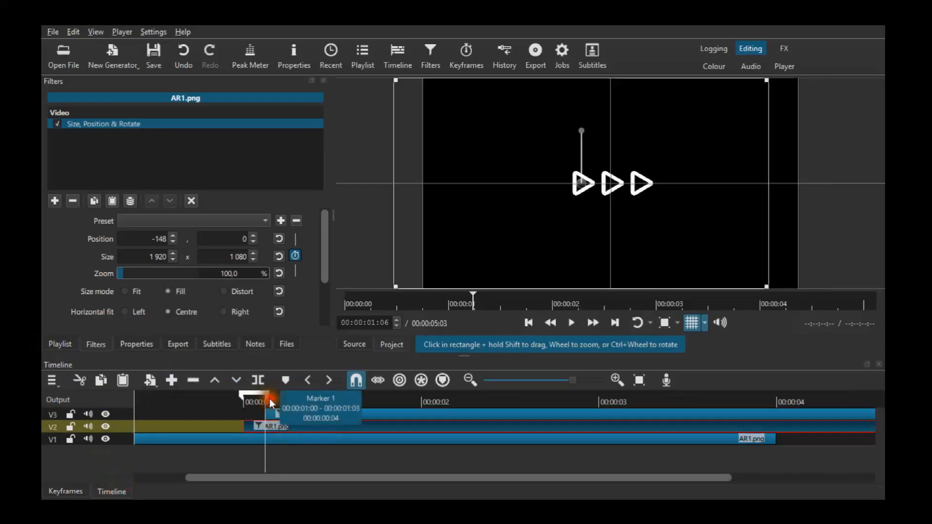
pyautogui.click(60, 344)
pyautogui.click(79, 130)
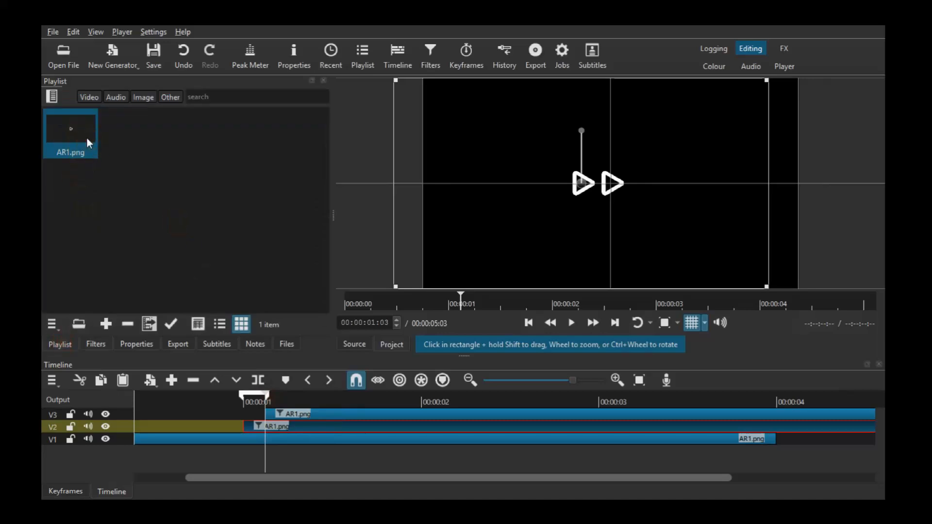
pyautogui.hotkey('ctrl', 'i')
pyautogui.click(83, 143)
pyautogui.moveTo(83, 143); pyautogui.dragTo(282, 409)
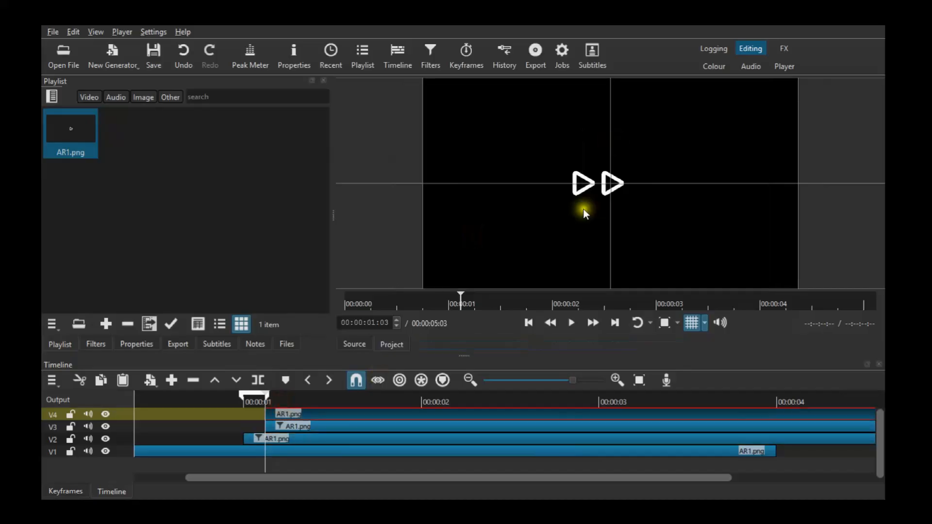
# Step: Add a Size, Position & Rotate filter to the V4 clip and shift its triangle horizontally to X -148
pyautogui.click(95, 344)
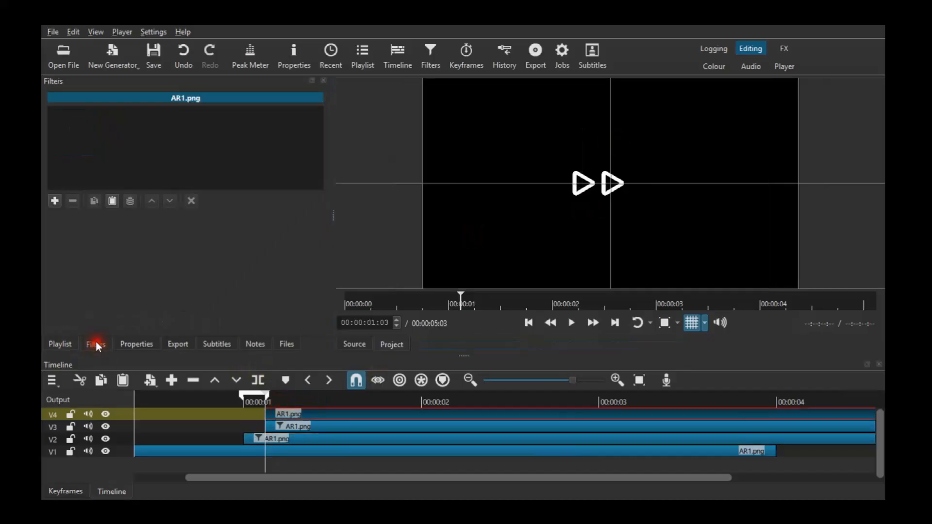
pyautogui.click(57, 200)
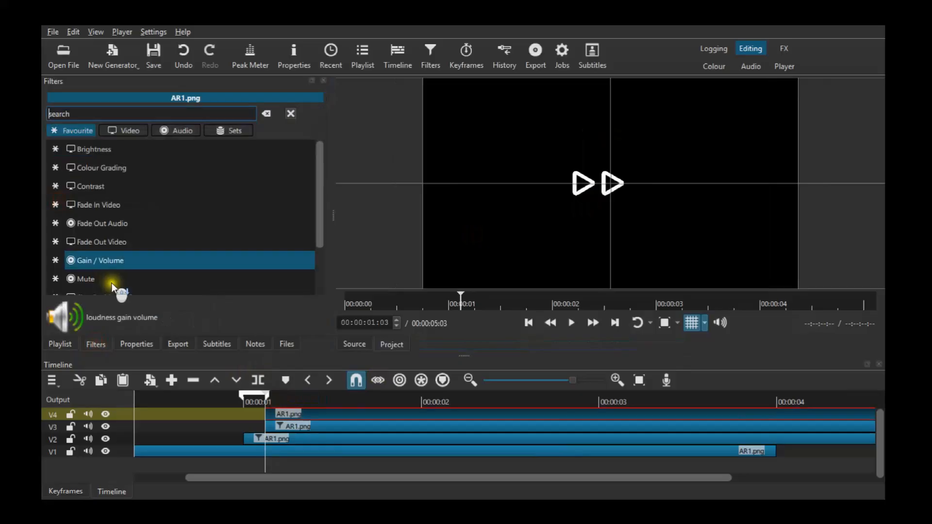
pyautogui.scroll(-2, 112, 282)
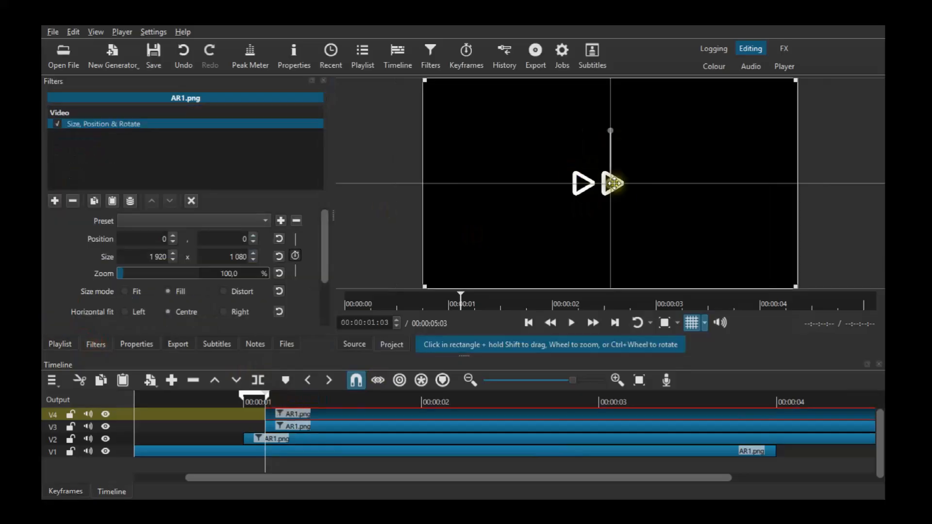
pyautogui.moveTo(614, 184); pyautogui.dragTo(578, 186)
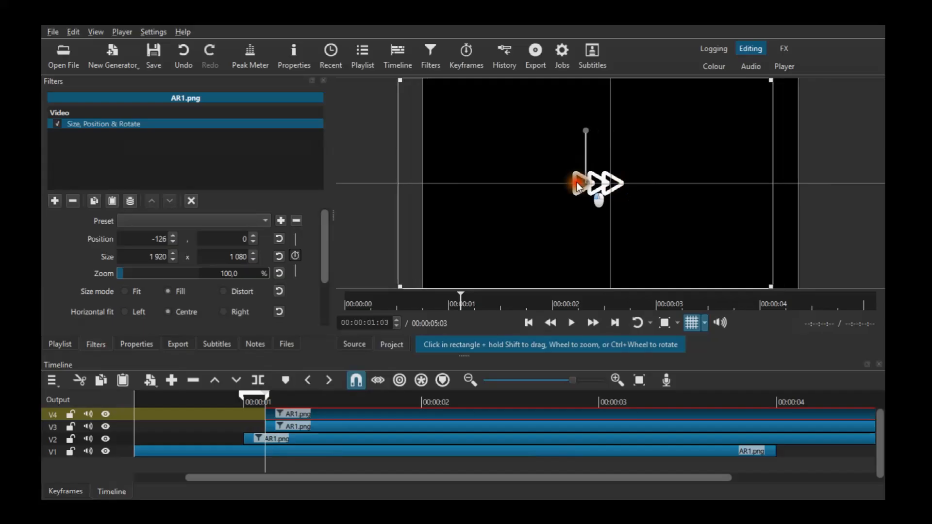
pyautogui.moveTo(578, 186); pyautogui.dragTo(581, 186)
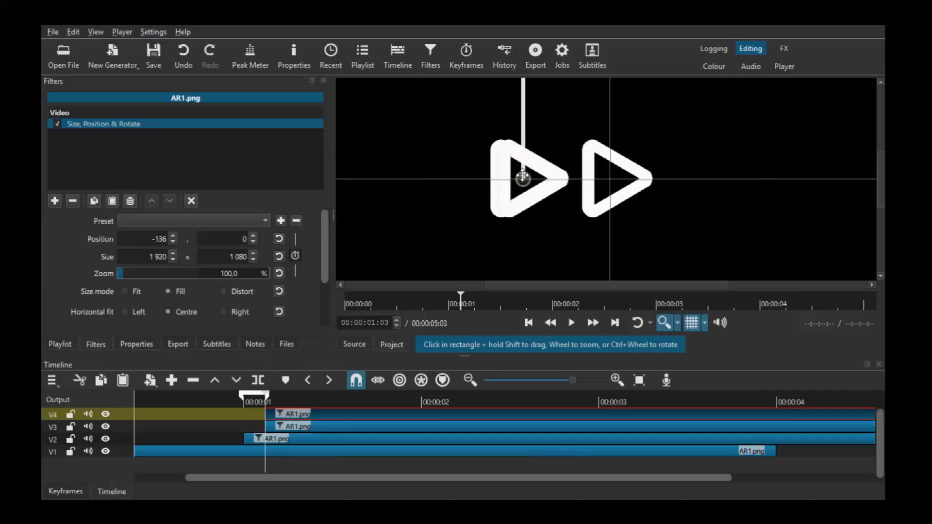
pyautogui.moveTo(523, 176); pyautogui.dragTo(496, 167)
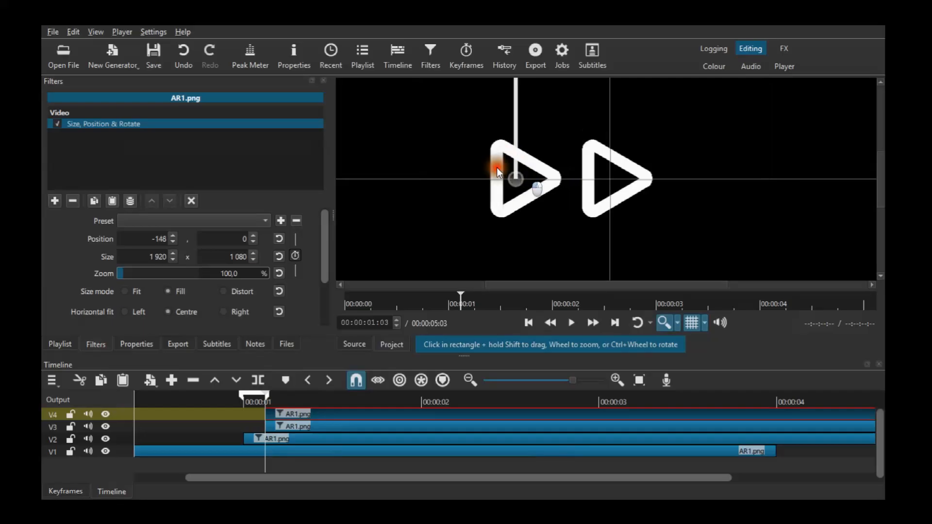
# Step: Shift the V4 clip three frames later on its track so it starts at 00:00:01:06
pyautogui.click(298, 409)
pyautogui.moveTo(298, 409); pyautogui.dragTo(320, 412)
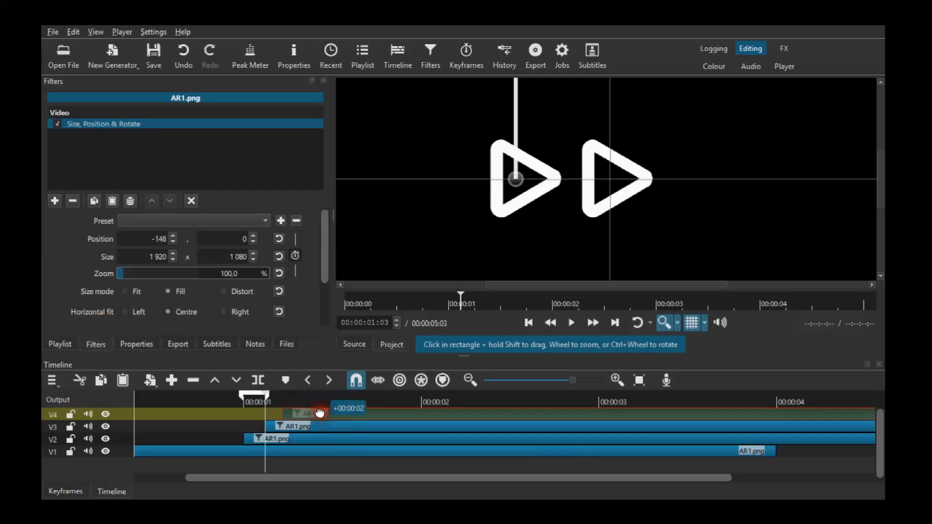
pyautogui.moveTo(320, 413); pyautogui.dragTo(320, 412)
pyautogui.press('Right')
pyautogui.press('Right')
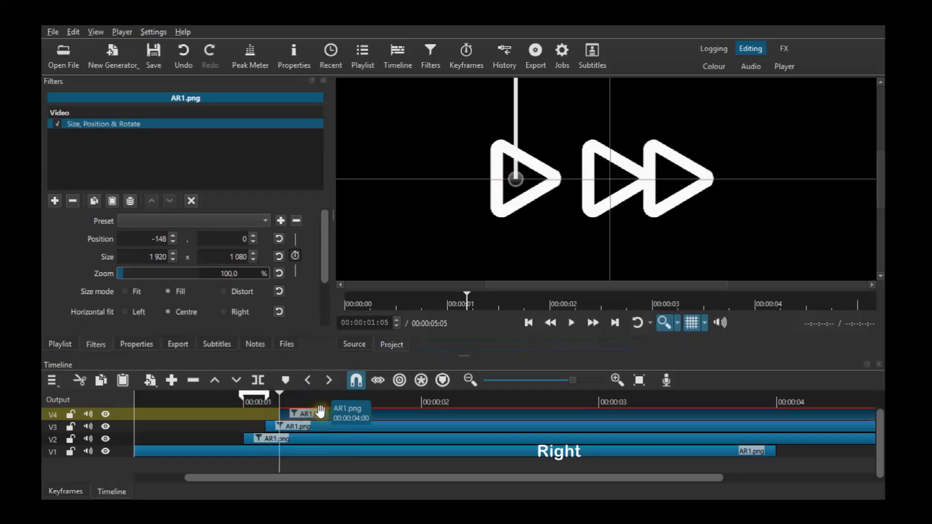
pyautogui.press('Right')
pyautogui.moveTo(319, 412); pyautogui.dragTo(338, 413)
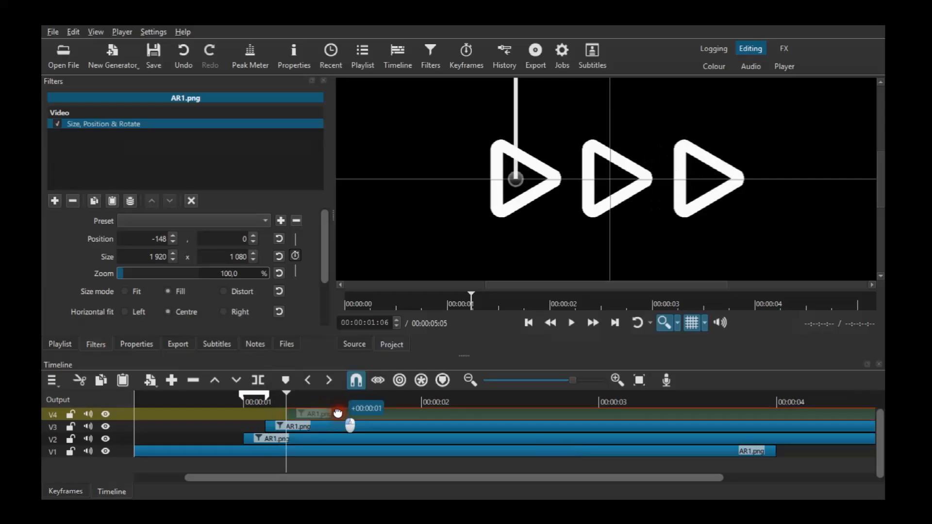
pyautogui.moveTo(338, 413); pyautogui.dragTo(337, 412)
# Step: Enable position and size keyframes on V4 at 00:00:01:06, then advance to 00:00:01:09 and move its triangle to X -312
pyautogui.click(295, 256)
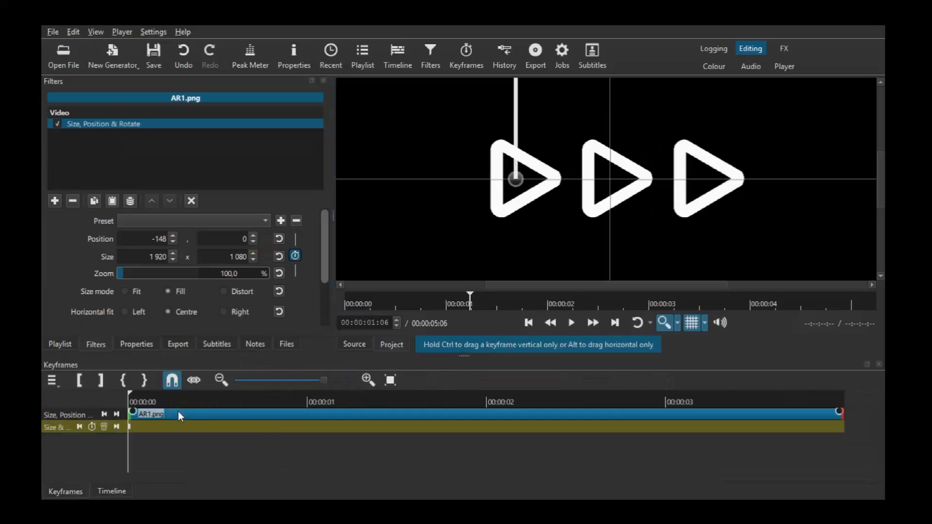
pyautogui.press('Right')
pyautogui.press('Right')
pyautogui.press('Right')
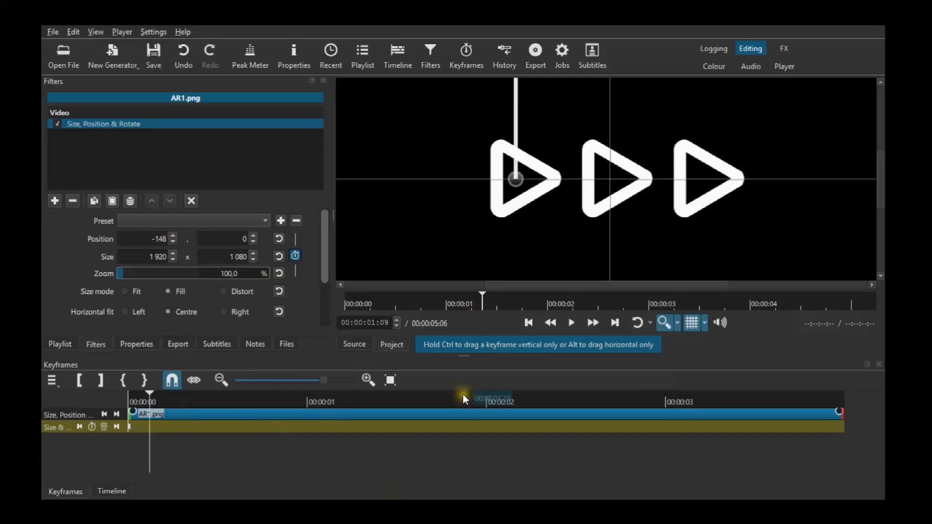
pyautogui.click(546, 254)
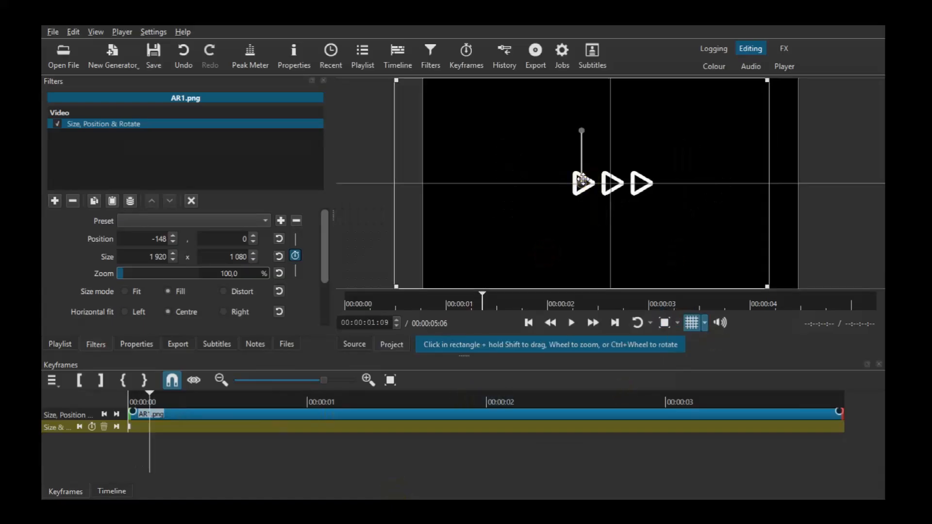
pyautogui.moveTo(582, 179); pyautogui.dragTo(540, 181)
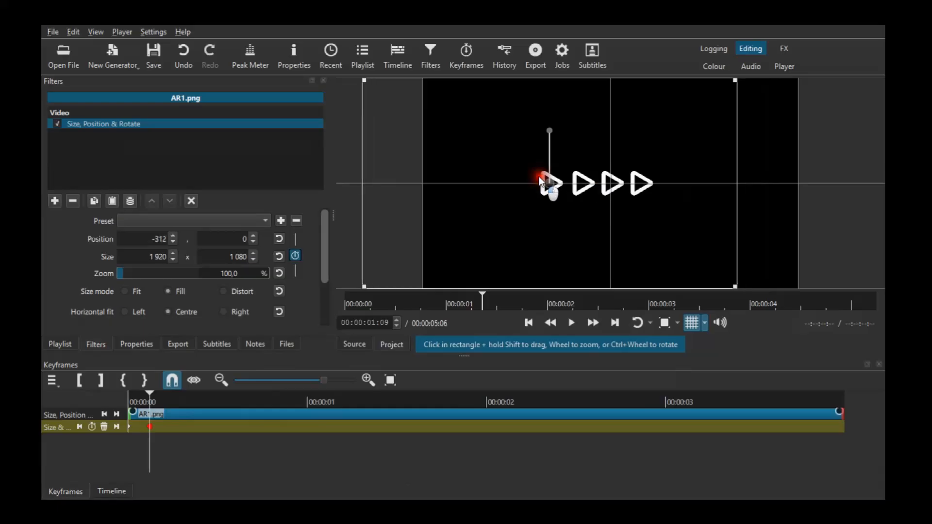
# Step: Change the From Previous interpolation of the V4 clip's second position keyframe
pyautogui.moveTo(334, 380); pyautogui.dragTo(338, 379)
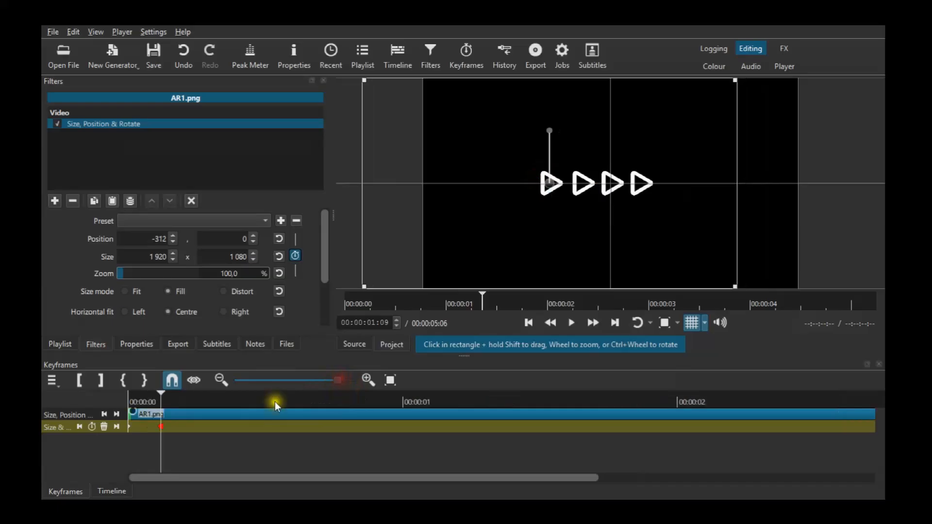
pyautogui.rightClick(161, 428)
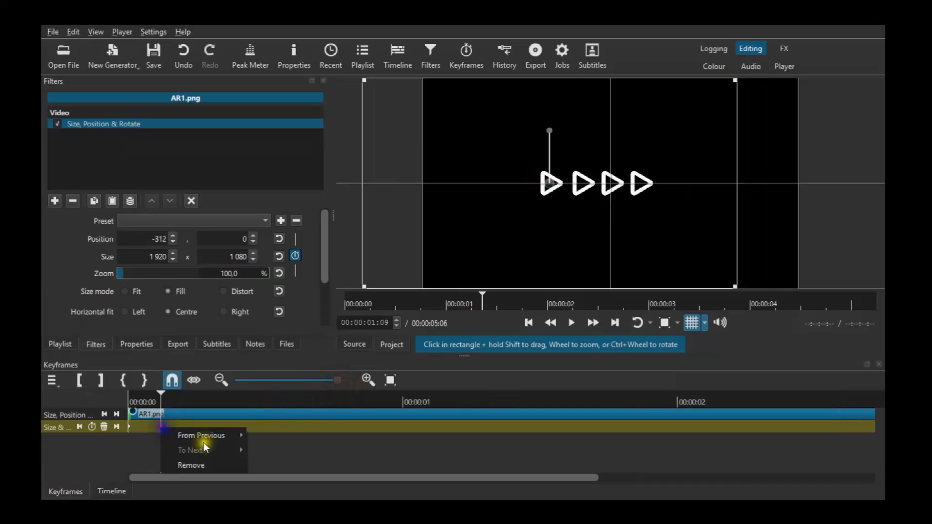
pyautogui.moveTo(209, 439)
pyautogui.click(275, 464)
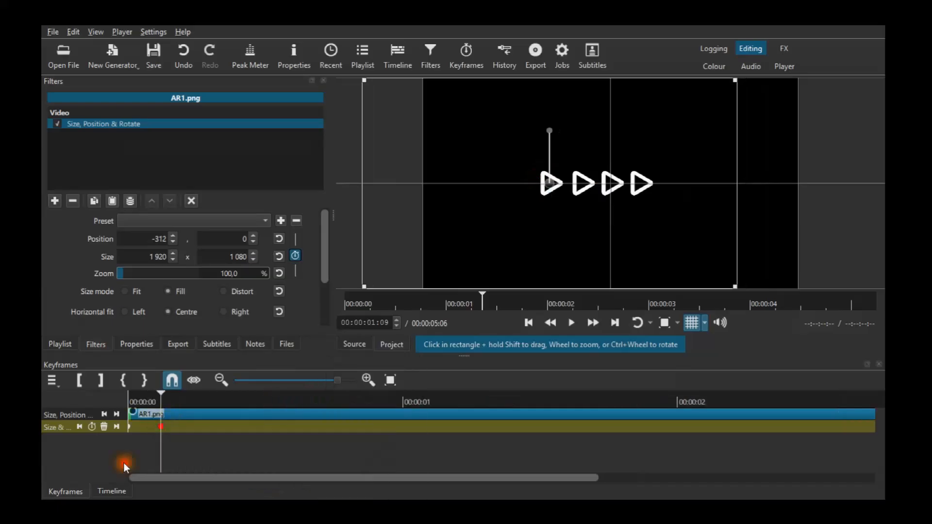
# Step: Change the From Previous interpolation of the second position keyframe on the V3 clip
pyautogui.click(111, 491)
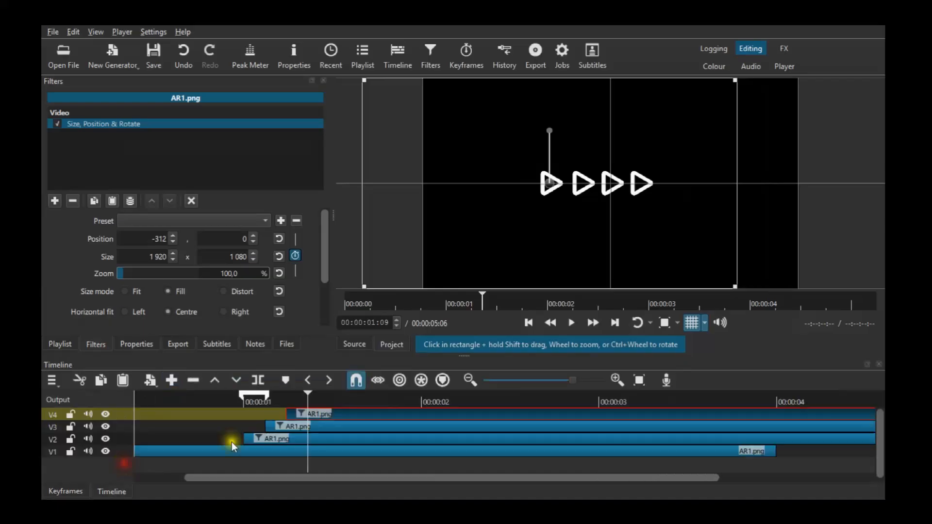
pyautogui.click(319, 429)
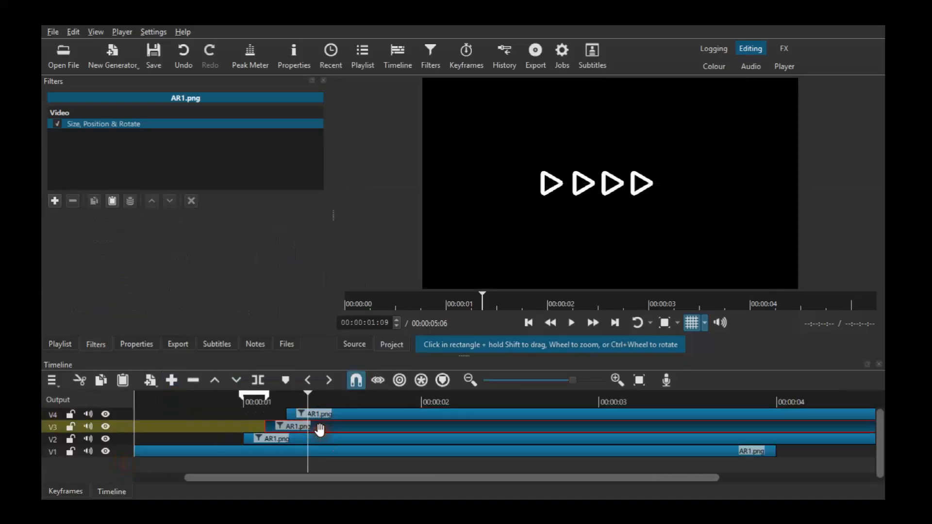
pyautogui.click(61, 492)
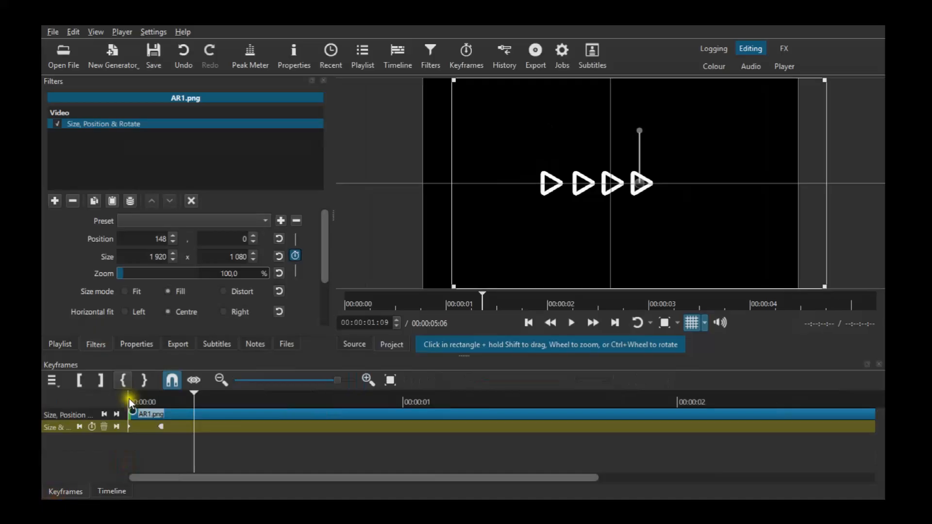
pyautogui.rightClick(164, 428)
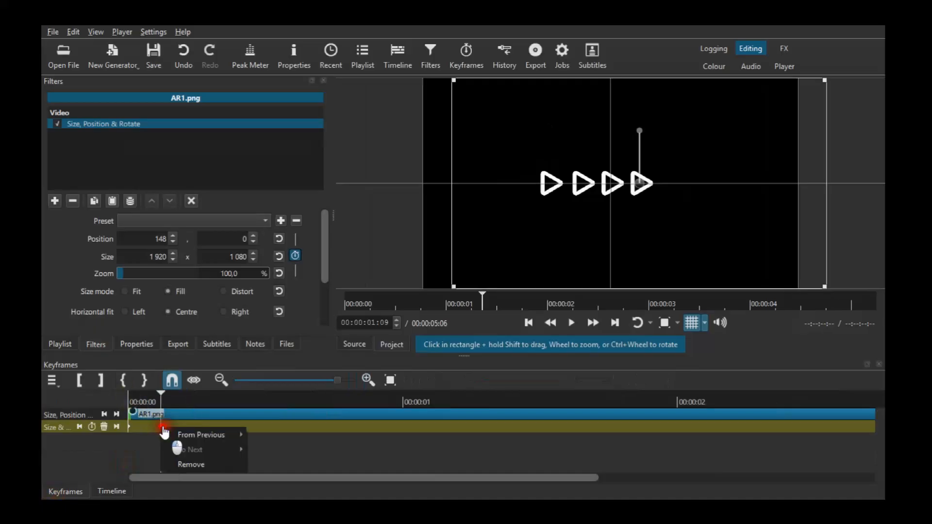
pyautogui.moveTo(194, 449)
pyautogui.click(281, 459)
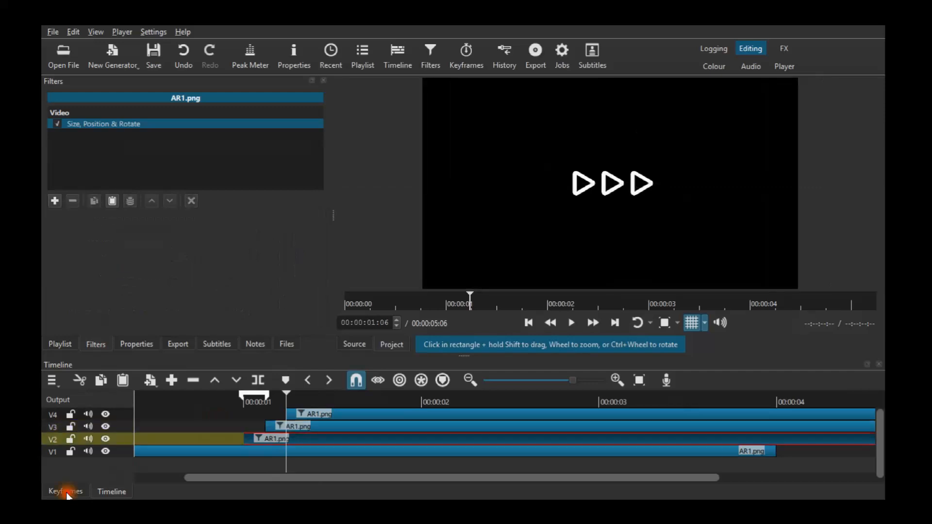
# Step: Apply a From Previous interpolation type to the V2 clip's second position keyframe at 00:00:01:03
pyautogui.click(66, 491)
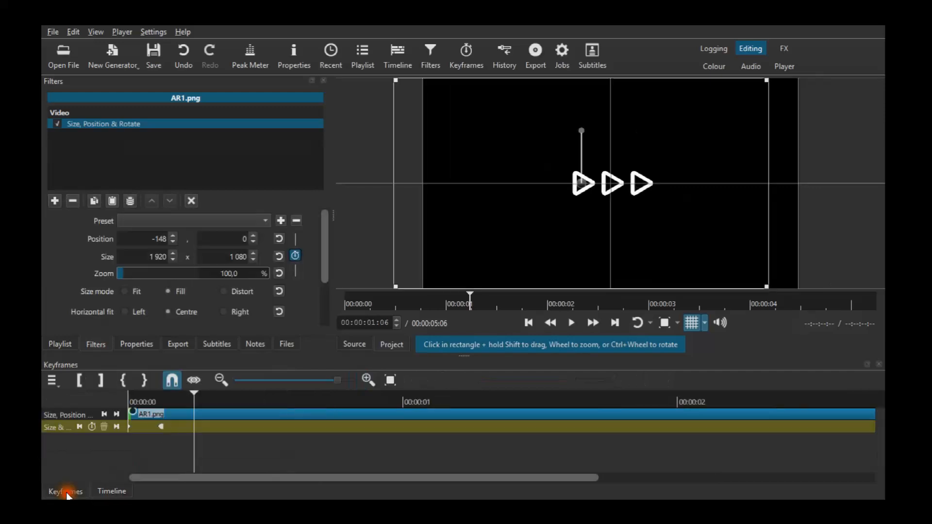
pyautogui.click(162, 429)
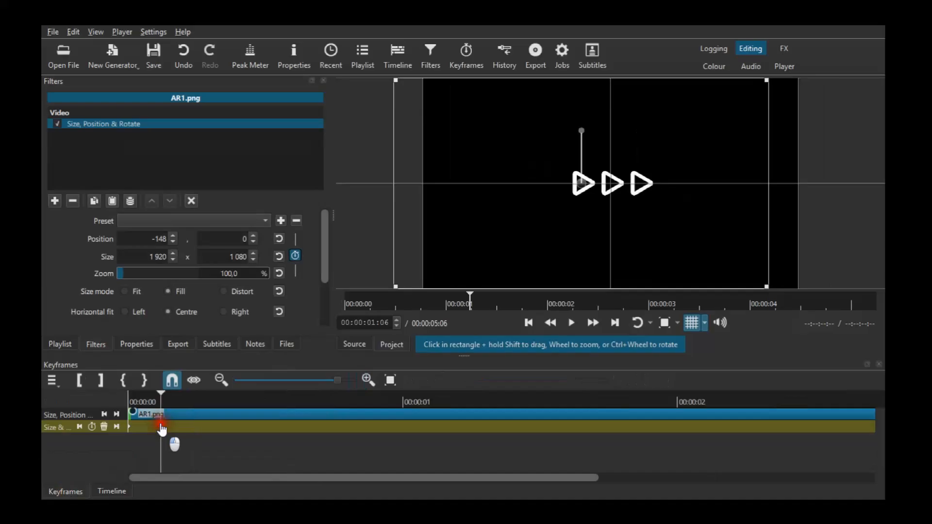
pyautogui.rightClick(161, 429)
pyautogui.click(265, 460)
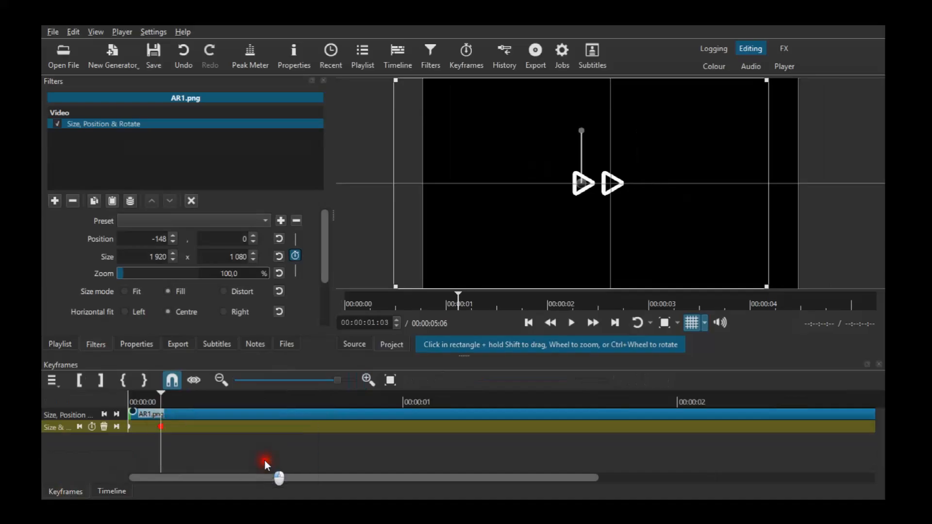
# Step: Preview the triangle splitting animation on the timeline from about 00:00:00:22 to 00:00:01:10
pyautogui.click(117, 489)
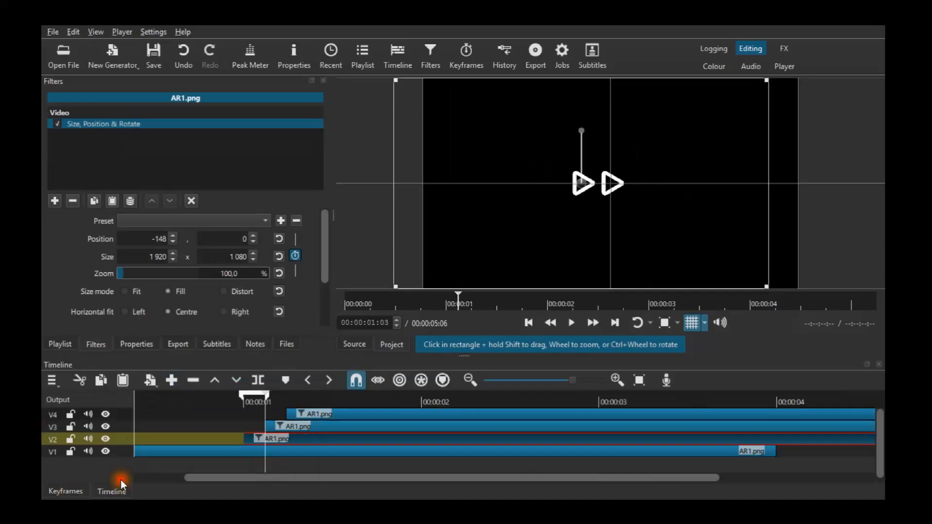
pyautogui.click(231, 394)
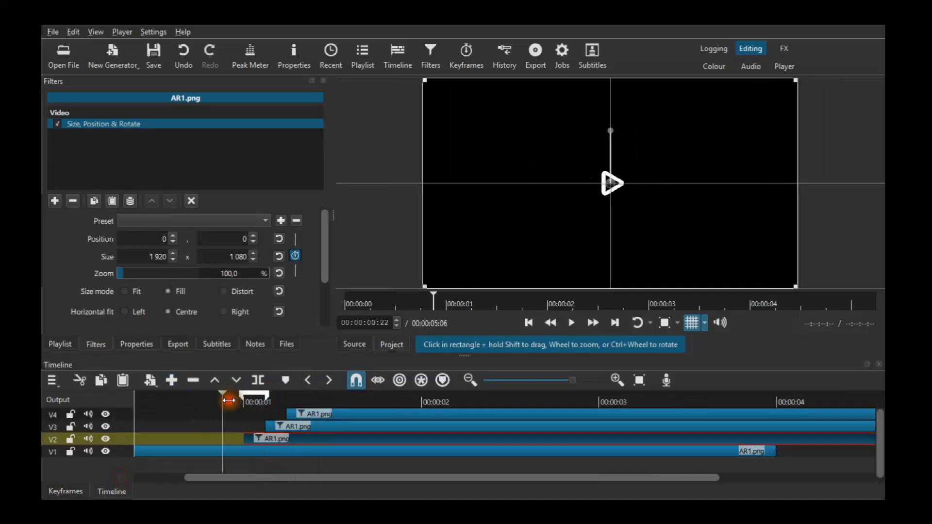
pyautogui.click(271, 406)
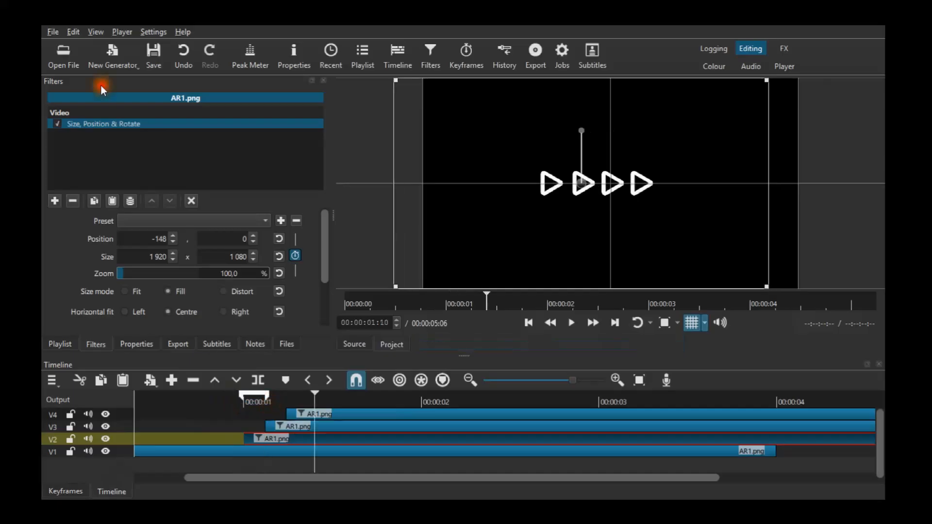
# Step: Create a simple text clip reading SHOTCUT with a transparent background and add it to the timeline
pyautogui.click(113, 61)
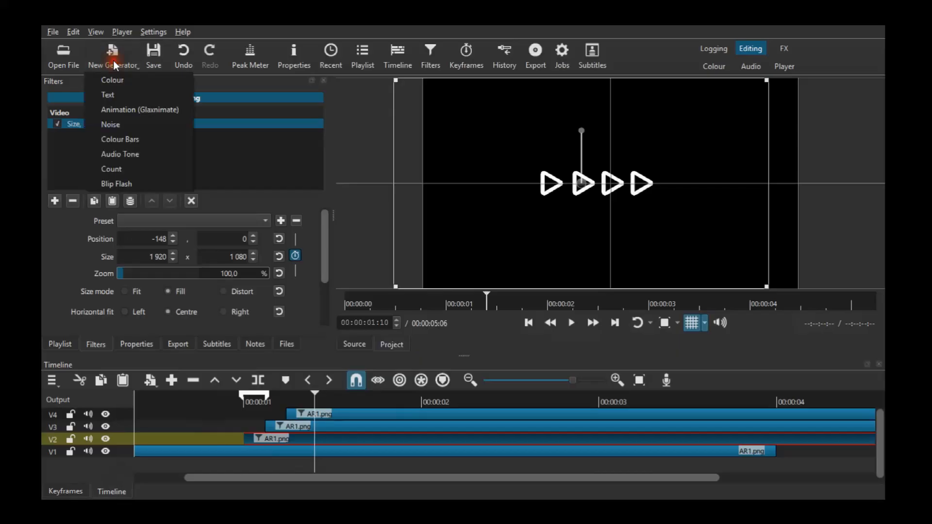
pyautogui.click(130, 93)
pyautogui.click(369, 225)
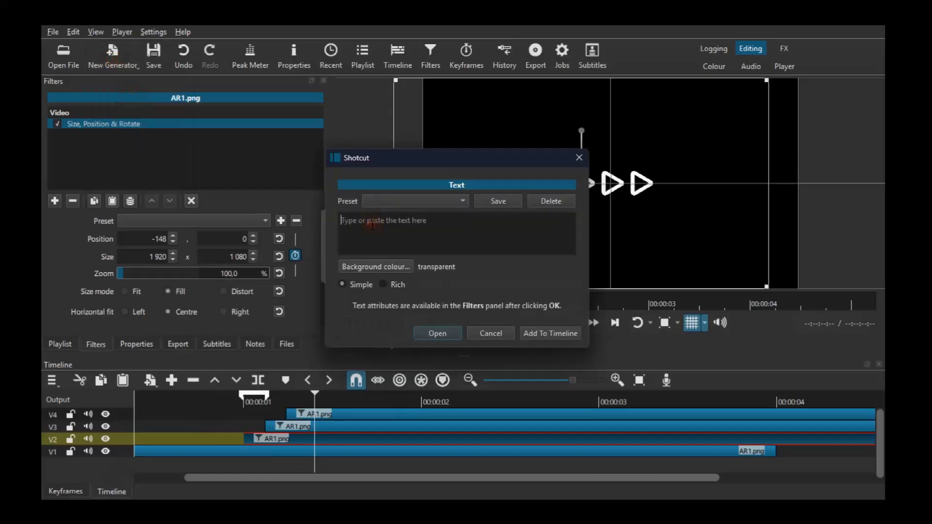
pyautogui.write('SHOT')
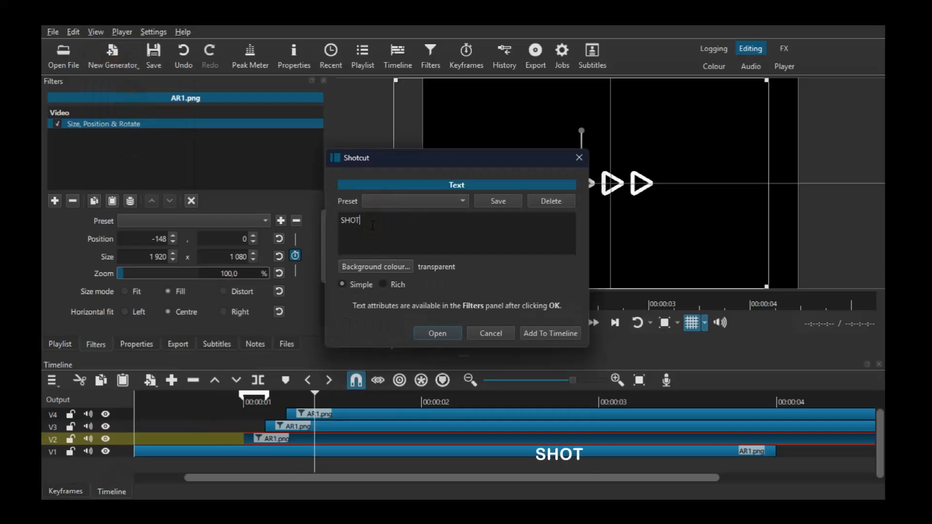
pyautogui.write('CUT')
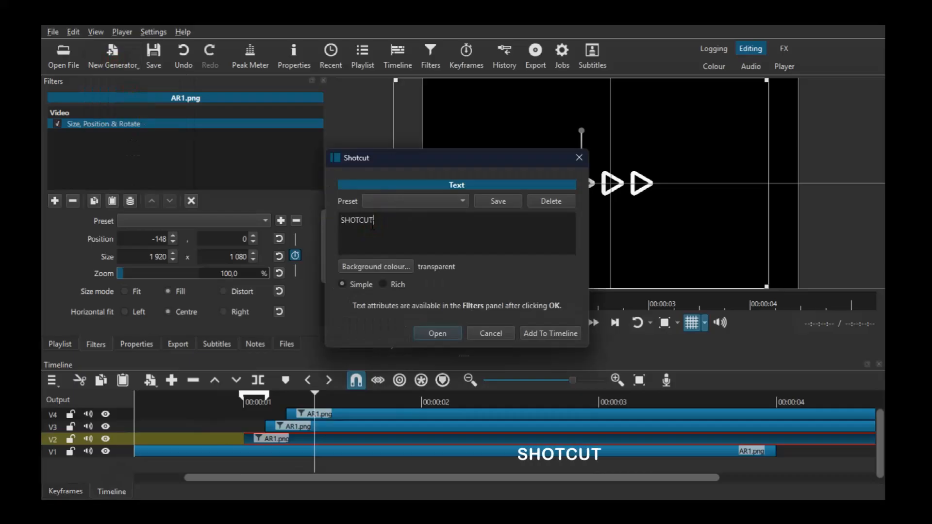
pyautogui.click(551, 332)
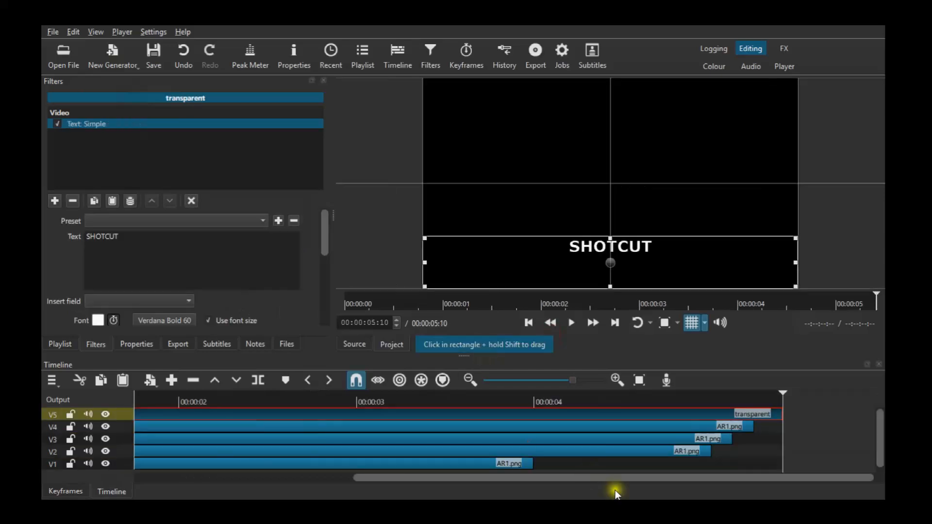
# Step: Fit the SHOTCUT text vertically to the middle and resize its box to about 849 x 1080 at position 1071, 0
pyautogui.moveTo(596, 479); pyautogui.dragTo(430, 477)
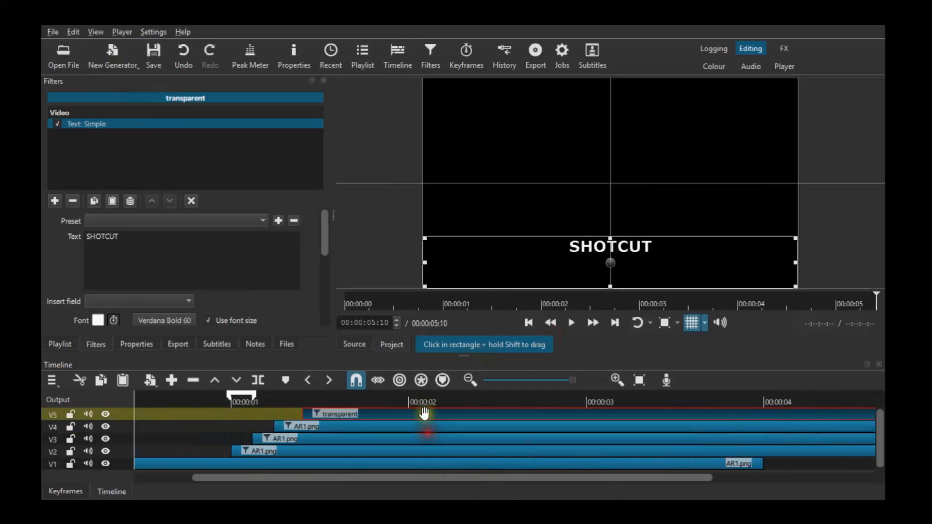
pyautogui.click(294, 394)
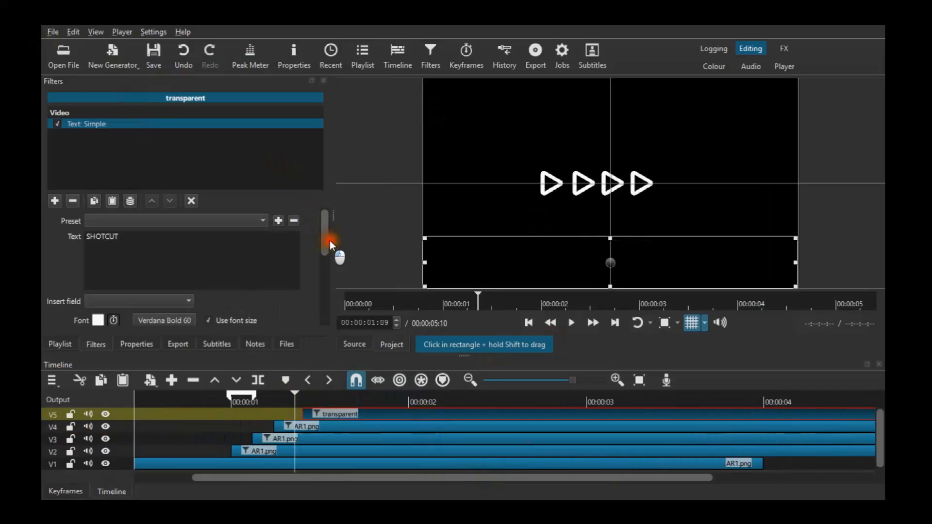
pyautogui.scroll(-5, 330, 240)
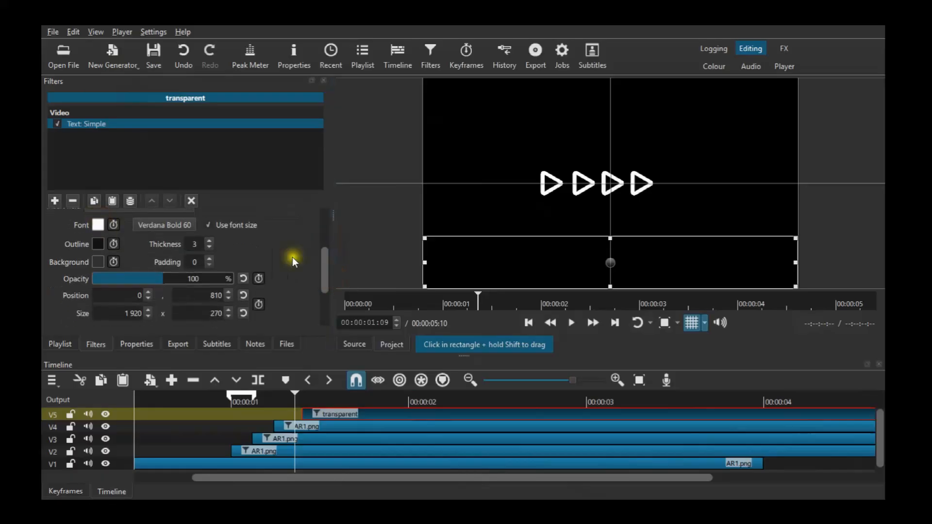
pyautogui.moveTo(326, 272); pyautogui.dragTo(324, 260)
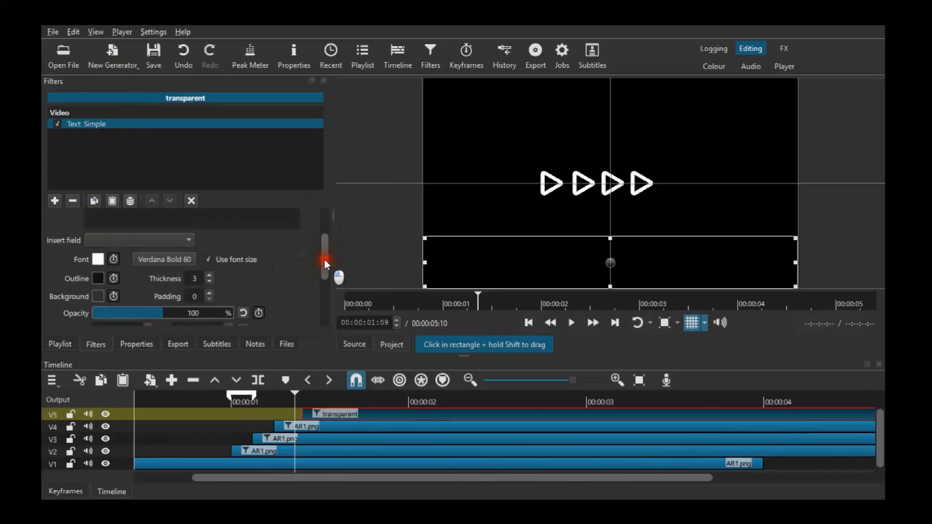
pyautogui.click(306, 406)
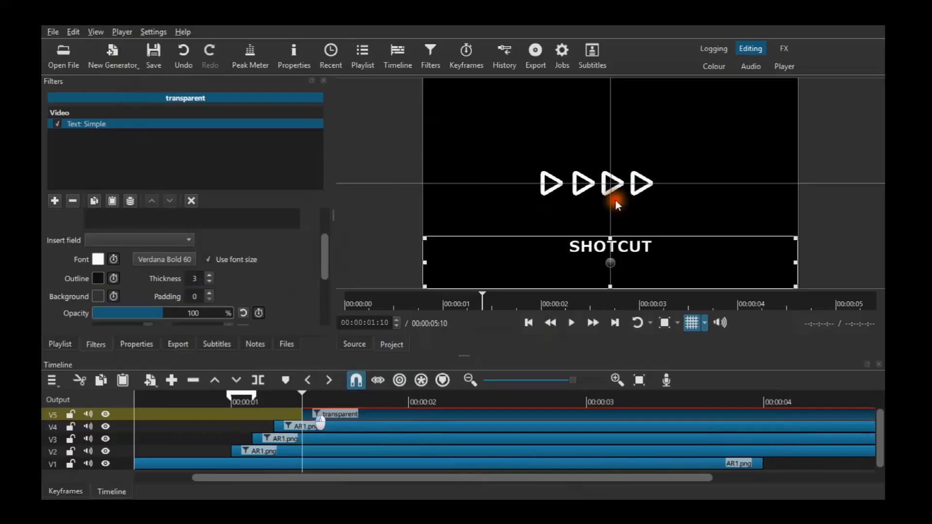
pyautogui.scroll(-5, 162, 279)
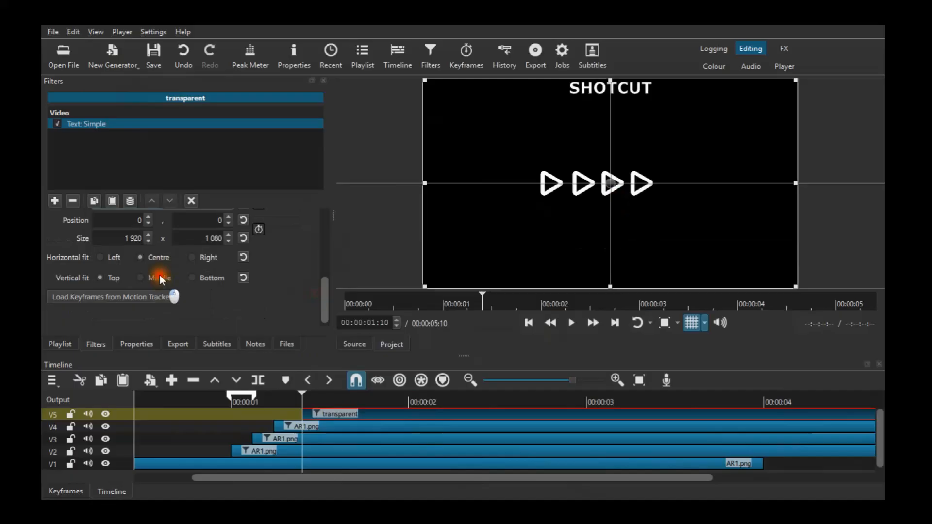
pyautogui.click(160, 278)
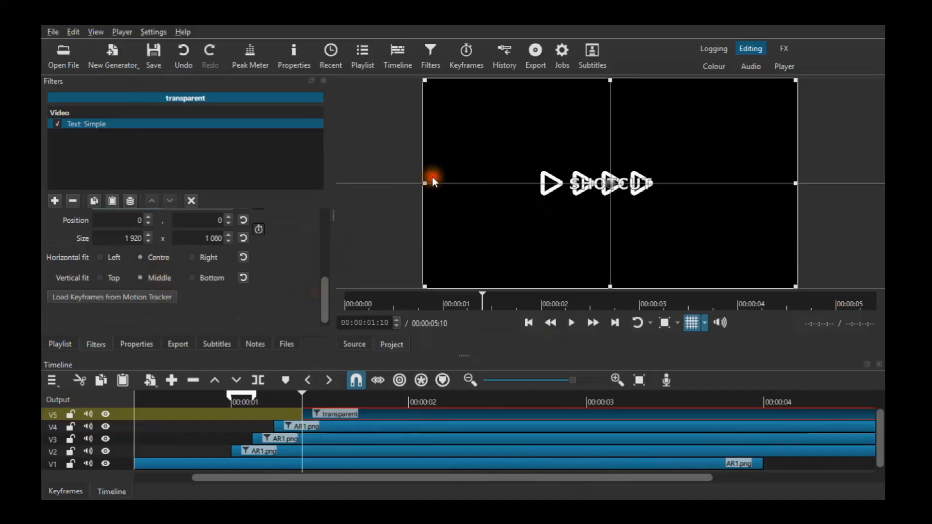
pyautogui.moveTo(431, 181); pyautogui.dragTo(554, 183)
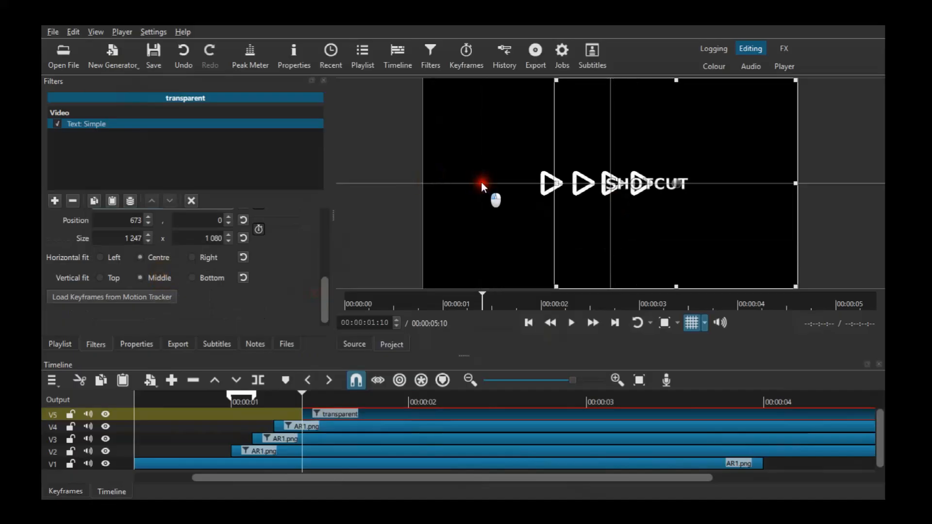
pyautogui.moveTo(482, 185); pyautogui.dragTo(636, 212)
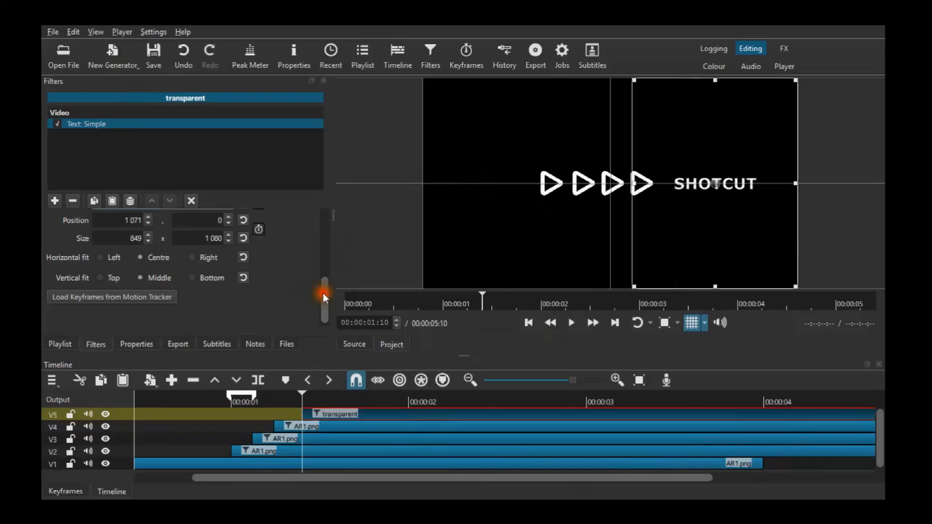
# Step: Set the SHOTCUT text's font to Verdana Bold, size 140
pyautogui.scroll(5, 322, 294)
pyautogui.click(187, 320)
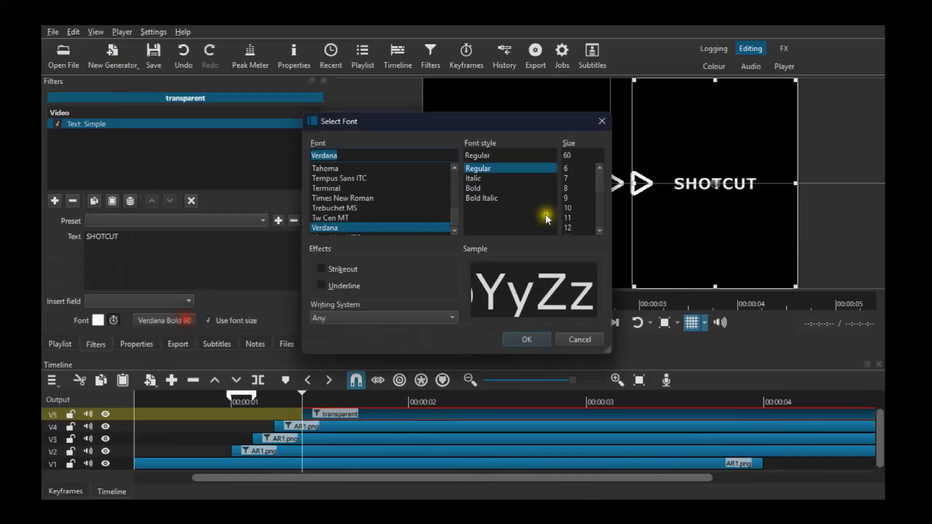
pyautogui.click(485, 188)
pyautogui.click(568, 154)
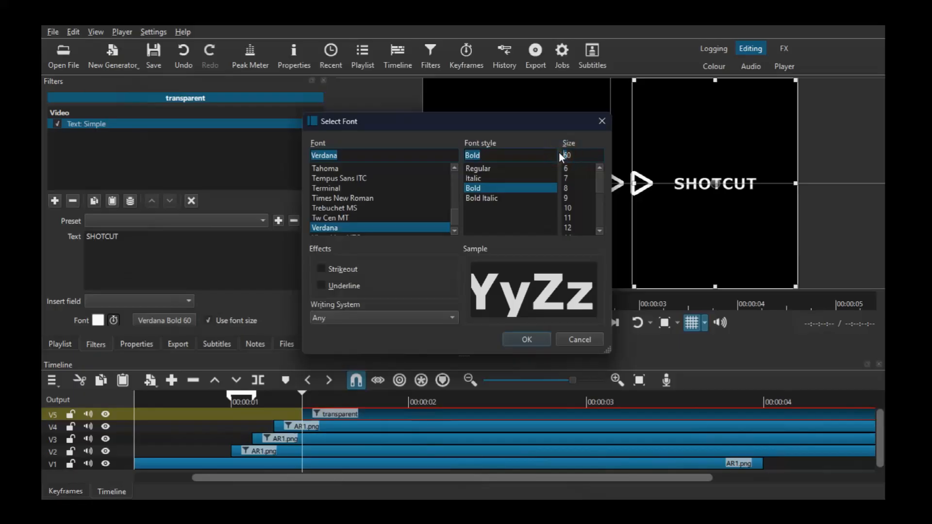
pyautogui.write('14')
pyautogui.click(522, 335)
pyautogui.click(523, 334)
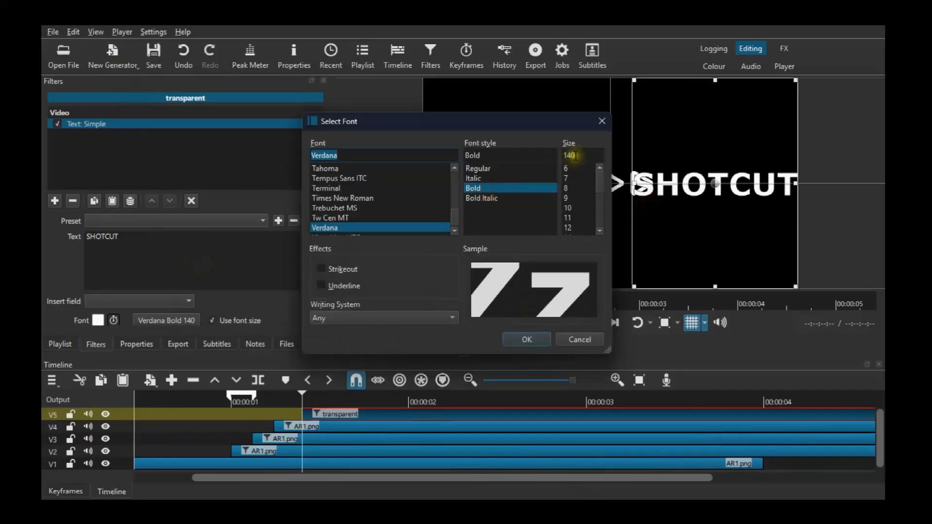
# Step: Set the SHOTCUT text's font size to 110
pyautogui.moveTo(564, 155); pyautogui.dragTo(572, 159)
pyautogui.write('110')
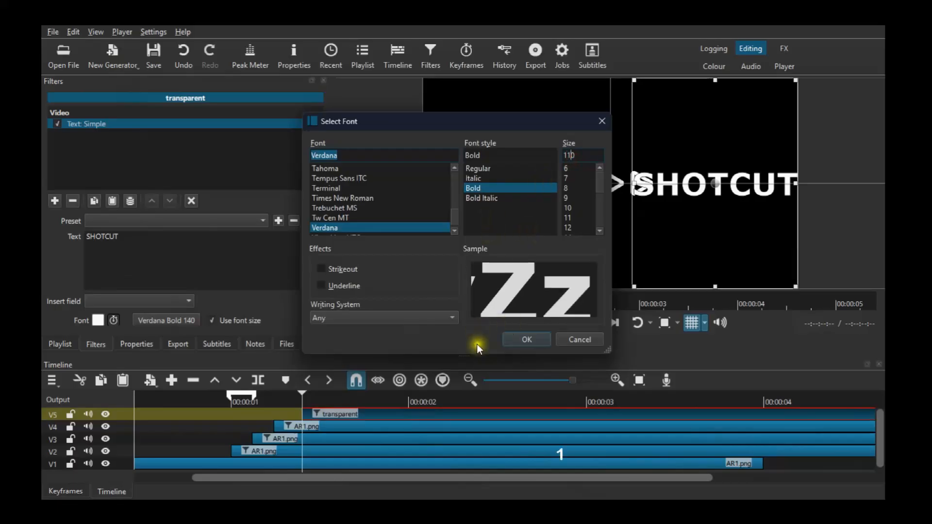
pyautogui.click(518, 339)
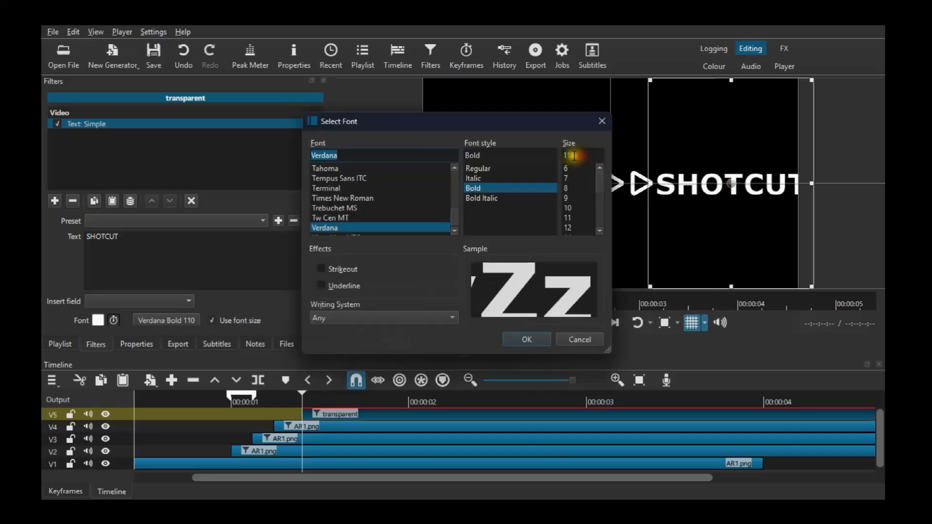
# Step: Set the SHOTCUT text's font size to 80 and move the text close beside the last triangle in the row
pyautogui.click(564, 155)
pyautogui.write('80')
pyautogui.click(528, 342)
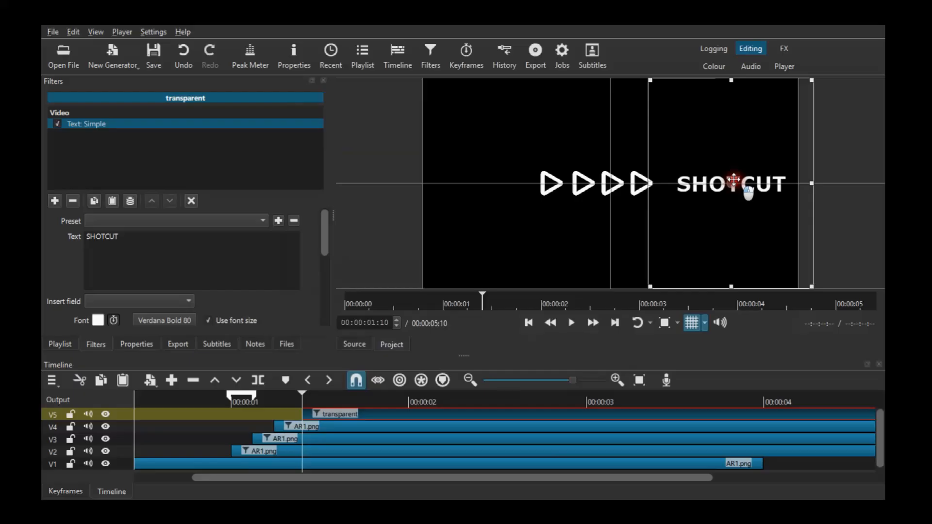
pyautogui.moveTo(733, 181); pyautogui.dragTo(718, 180)
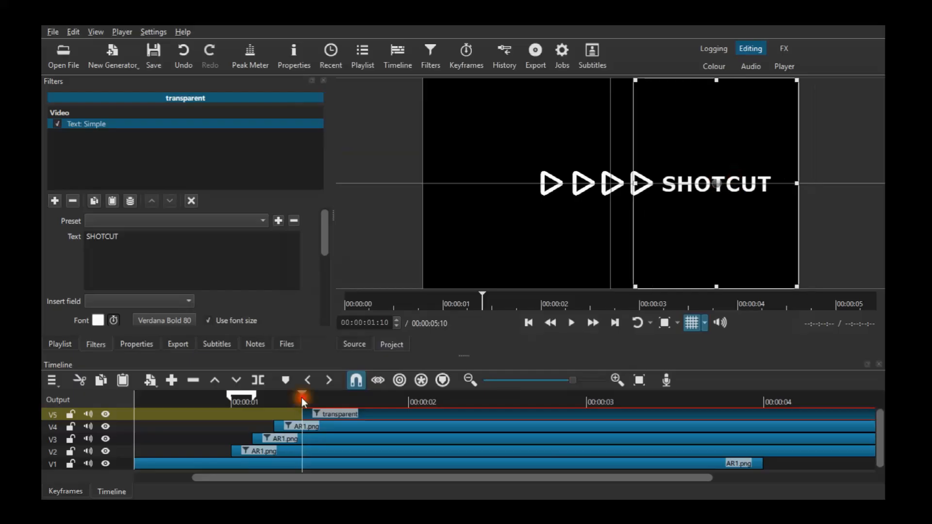
# Step: Hide the on-screen text box handles and play back the triangle and title animation from 00:00:00:22
pyautogui.moveTo(183, 394); pyautogui.dragTo(209, 396)
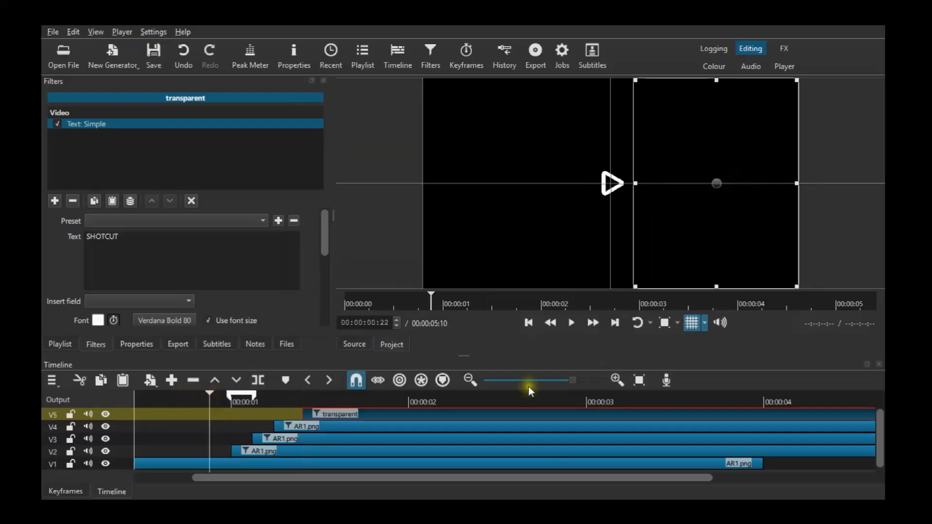
pyautogui.hotkey('ctrl', 'shift', 'q')
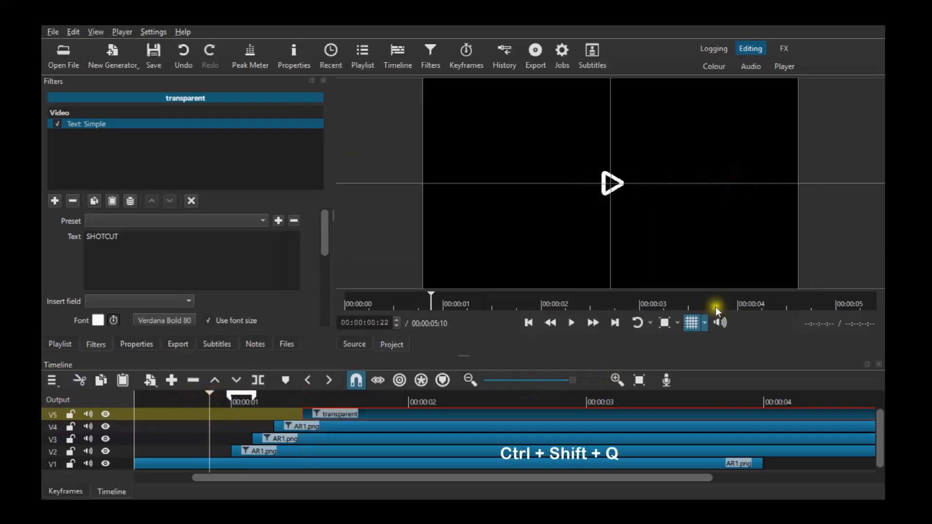
pyautogui.click(581, 326)
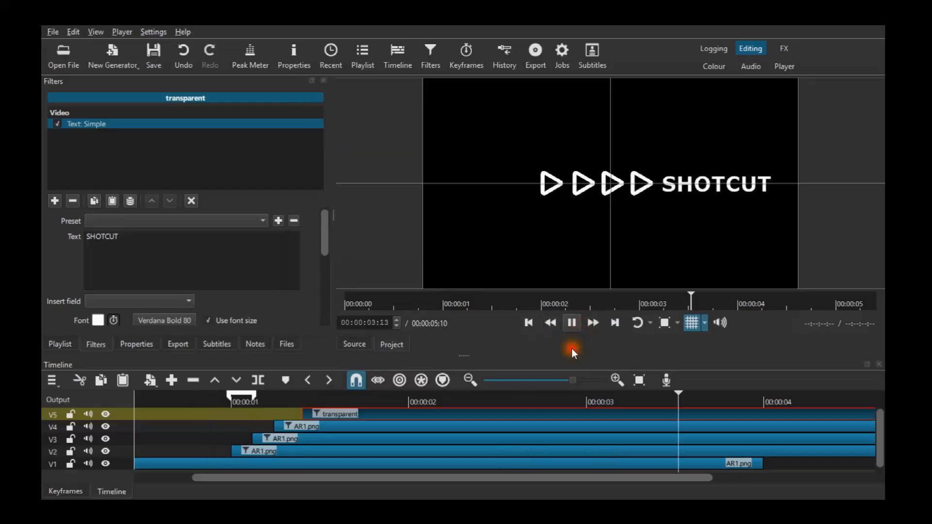
pyautogui.click(572, 348)
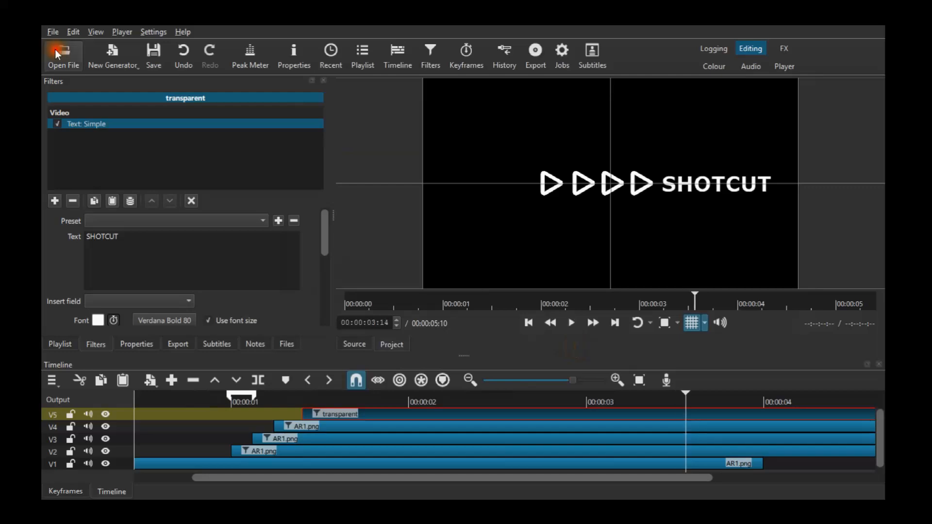
# Step: Export the project as an mp4 video named SHOT ANIMATION in the Understanding Keyframe on Shotcut Video Editor folder
pyautogui.click(53, 32)
pyautogui.moveTo(81, 195)
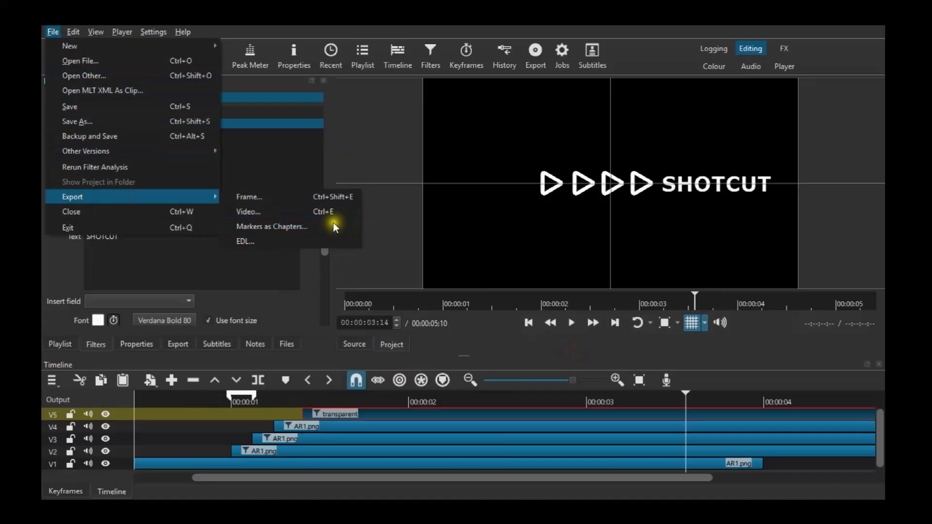
pyautogui.click(325, 212)
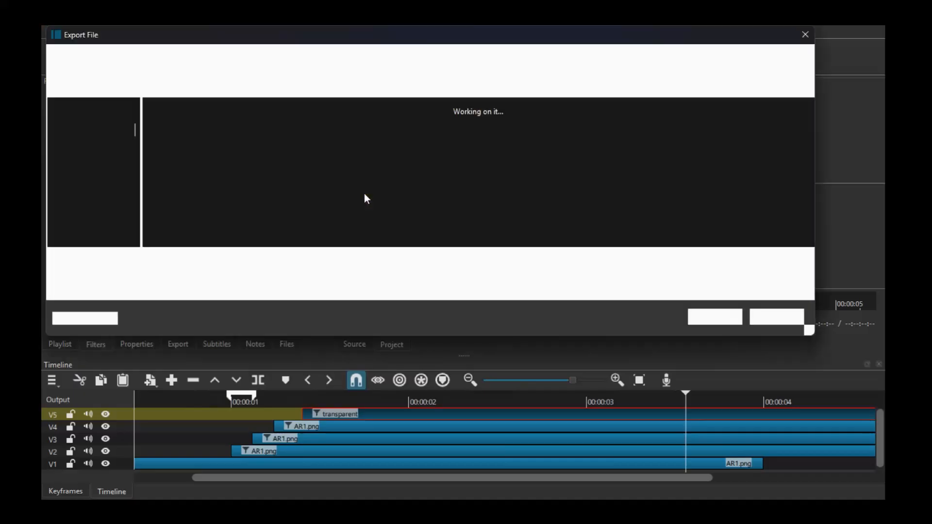
pyautogui.write('SHOT ANIMATION')
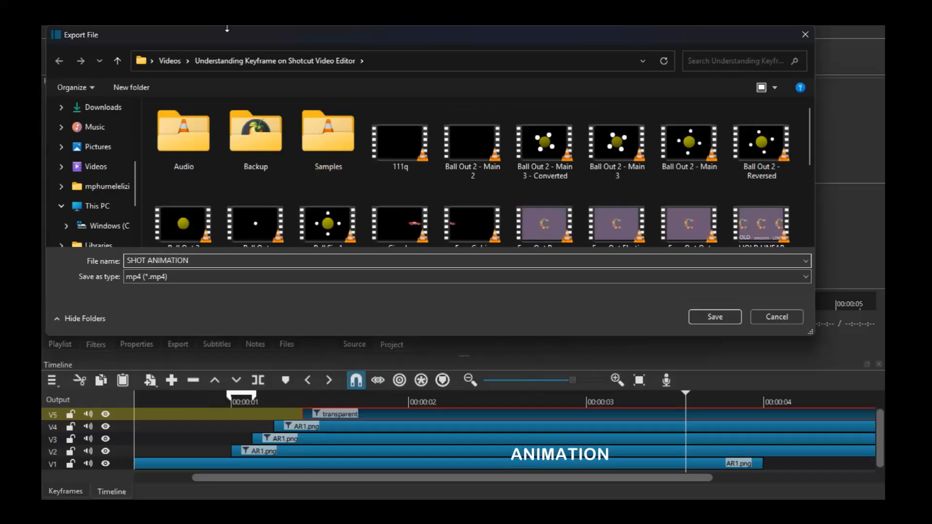
pyautogui.click(722, 319)
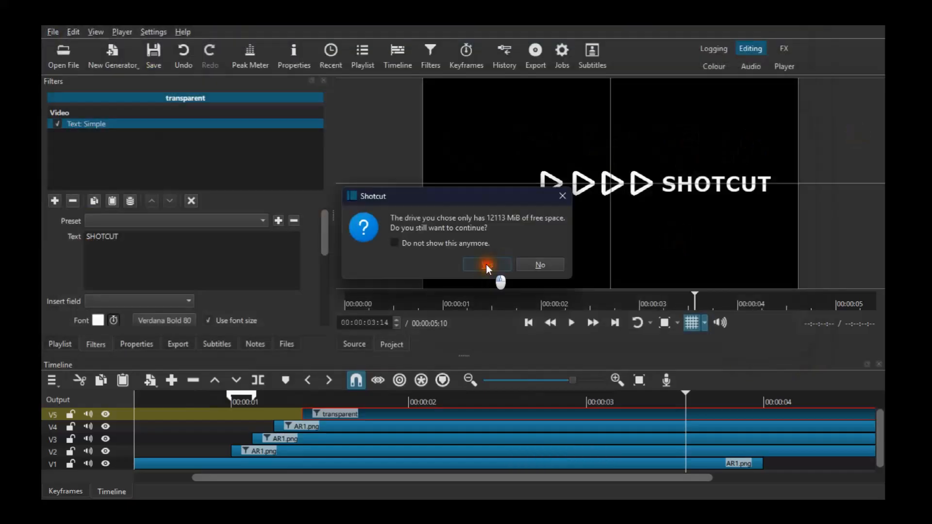
pyautogui.click(485, 263)
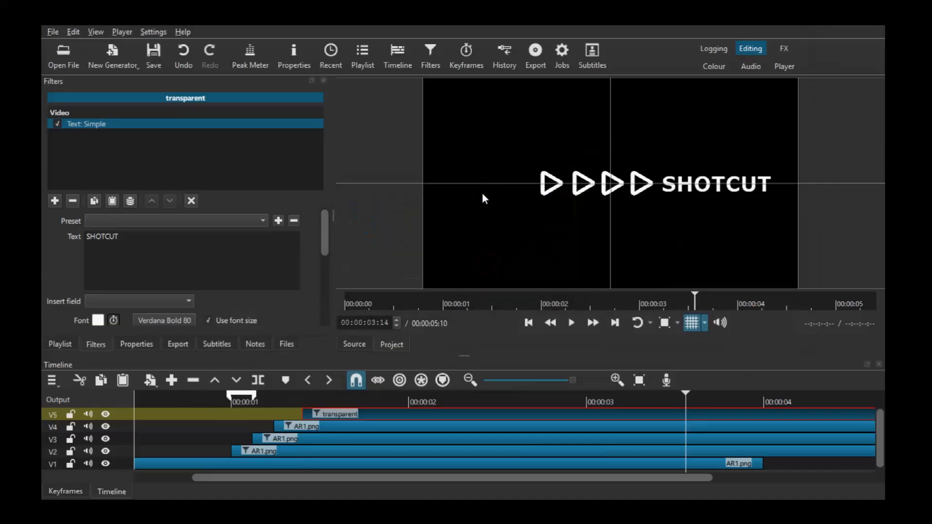